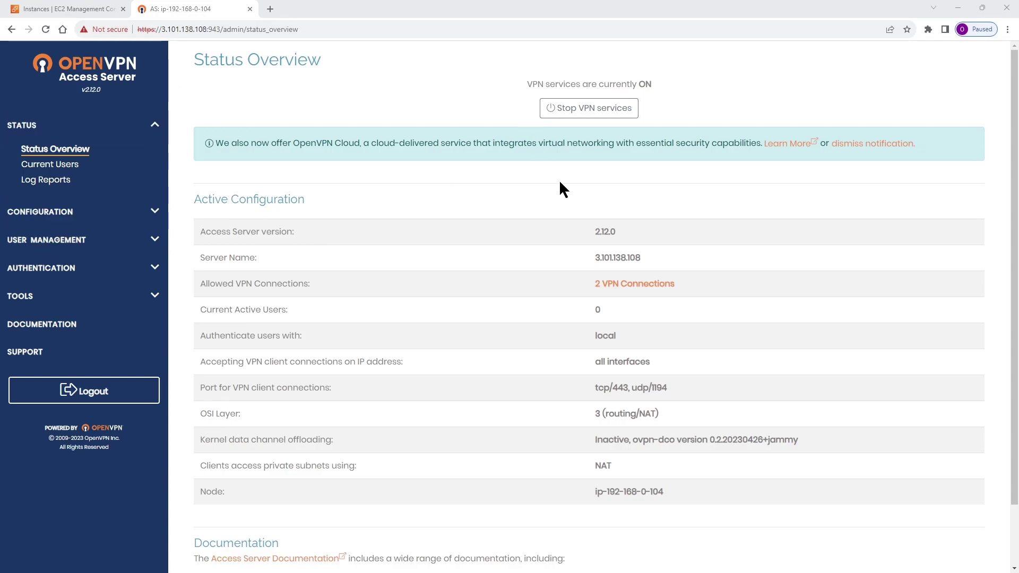
left_click_drag(592, 231, 618, 233)
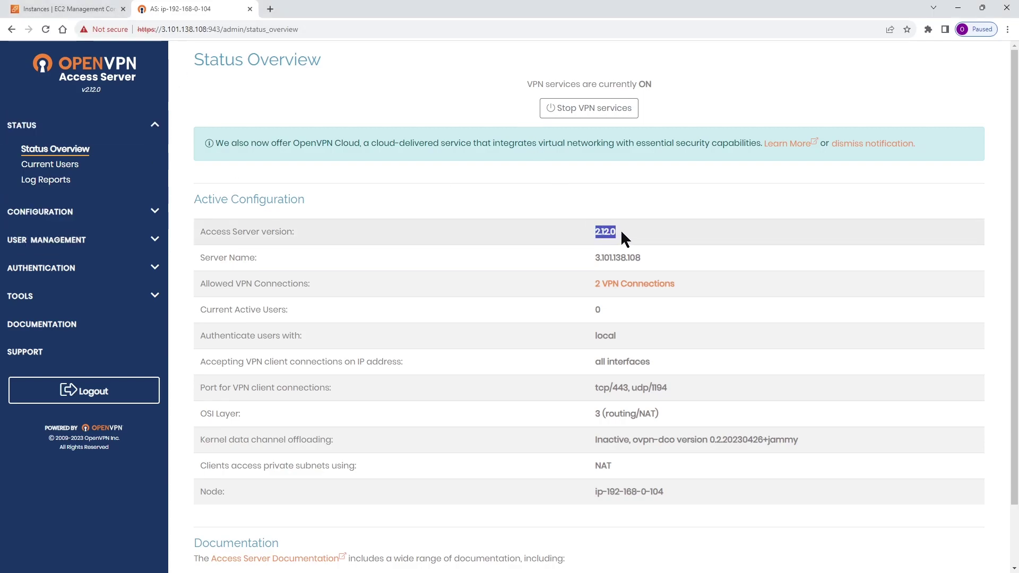
left_click_drag(78, 89, 105, 89)
left_click(608, 228)
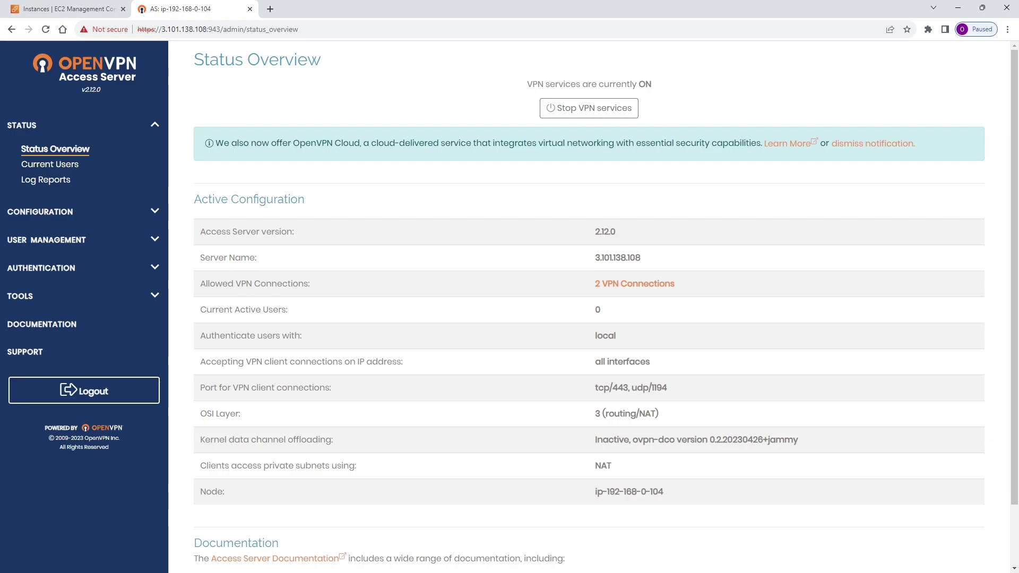
Open the User Permissions page under User Management and look at the first user's name.
left_click(80, 240)
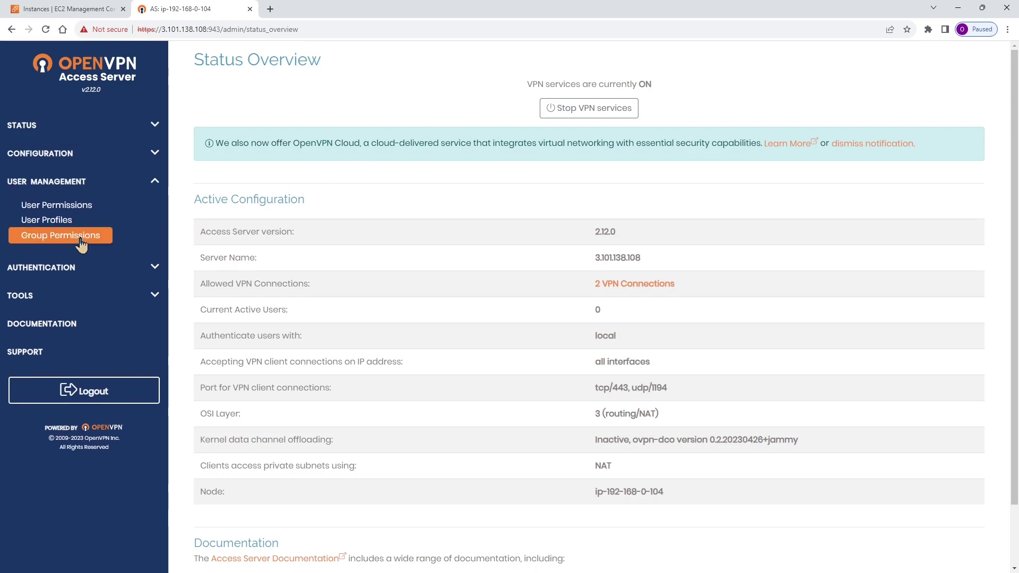
left_click(58, 205)
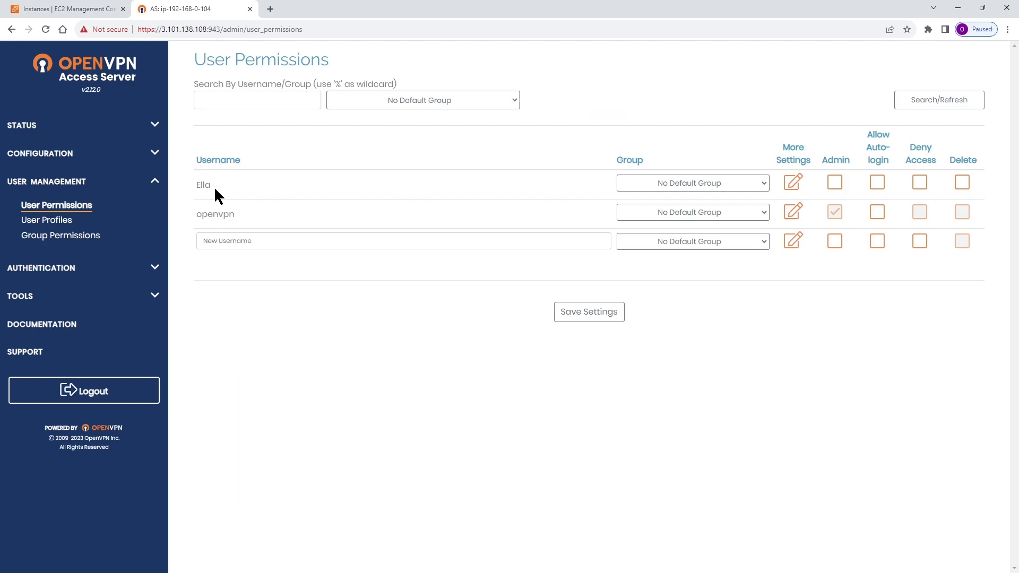
left_click_drag(196, 185, 205, 185)
left_click(262, 185)
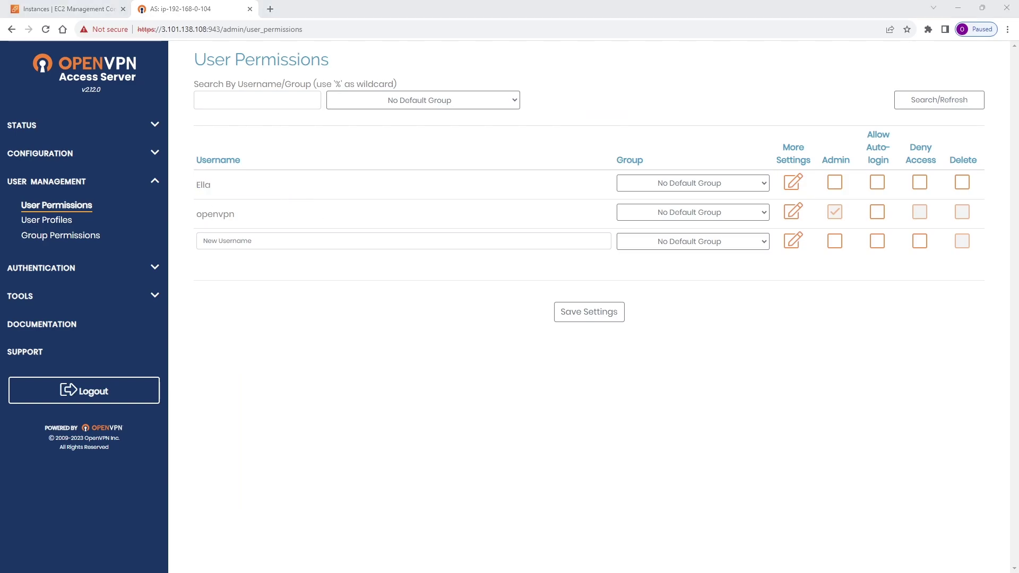
Connect the 3.101.138.108 profile in OpenVPN Connect using its password, then move the window aside.
left_click(565, 176)
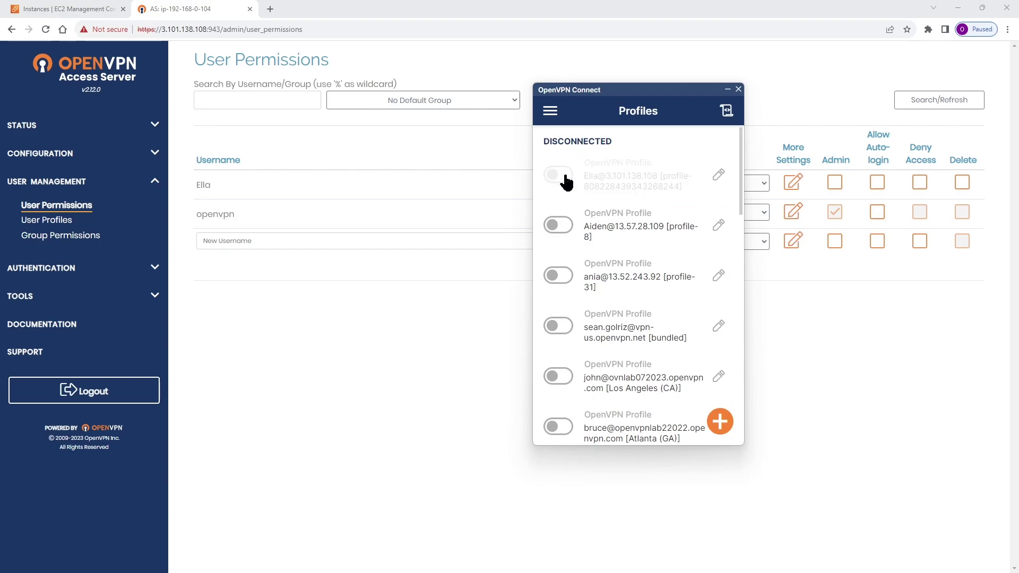
type("****")
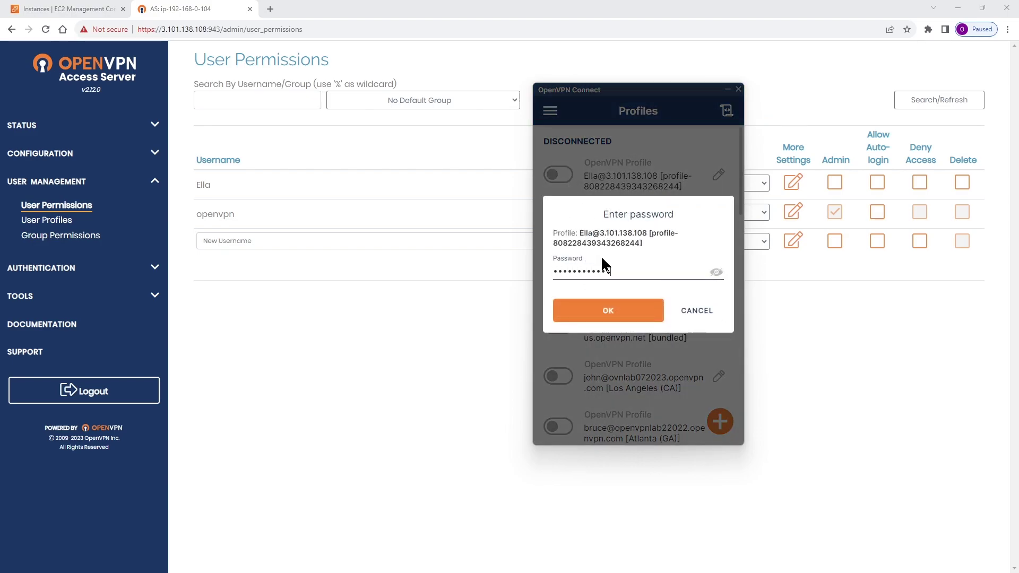
key("Return")
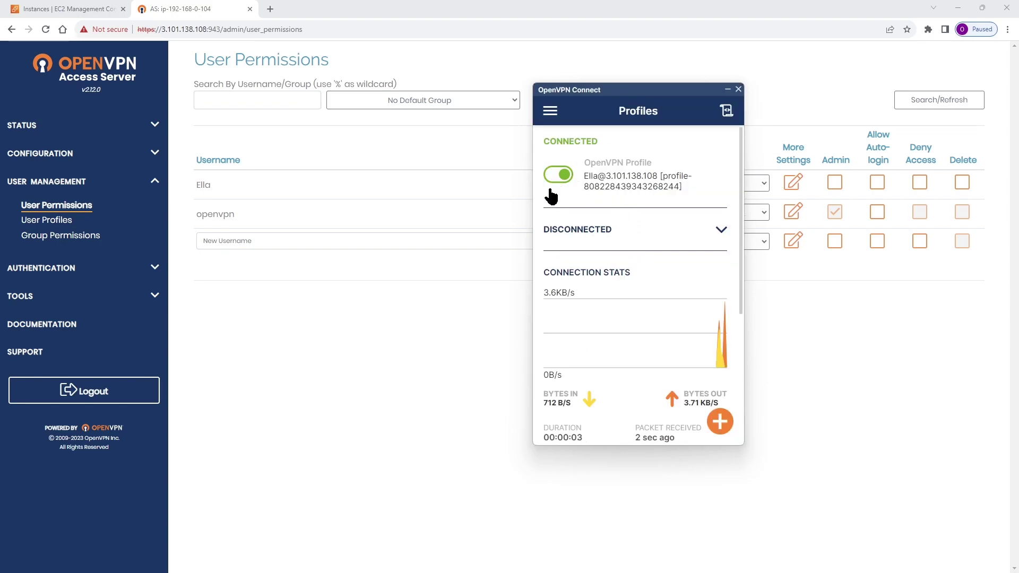
left_click_drag(631, 89, 527, 88)
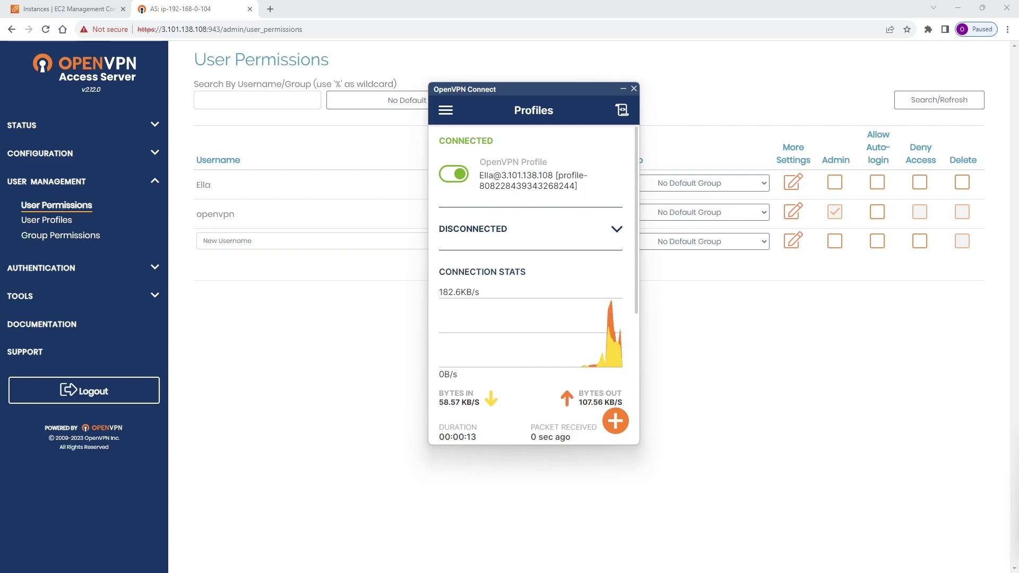
key("super+r")
Open \\192.168.8.194, sign in as administrator with the network password, and open Shared.
left_click_drag(719, 411, 329, 442)
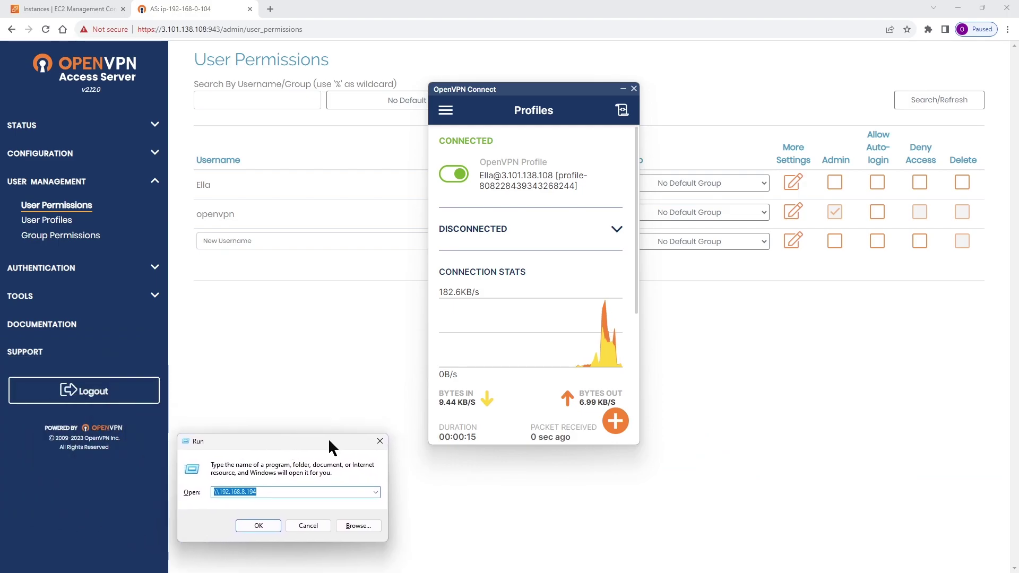
left_click(253, 526)
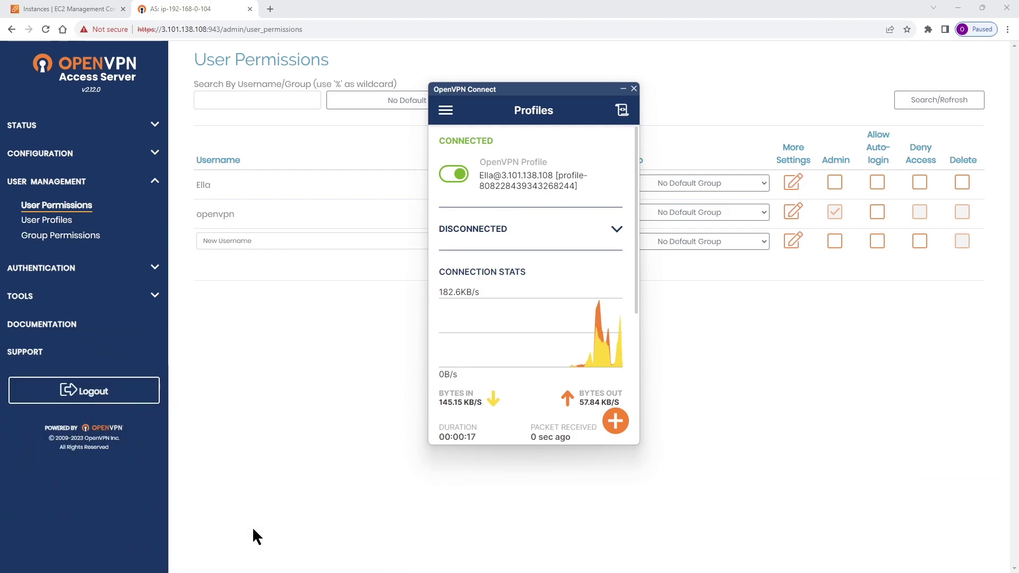
type("admini")
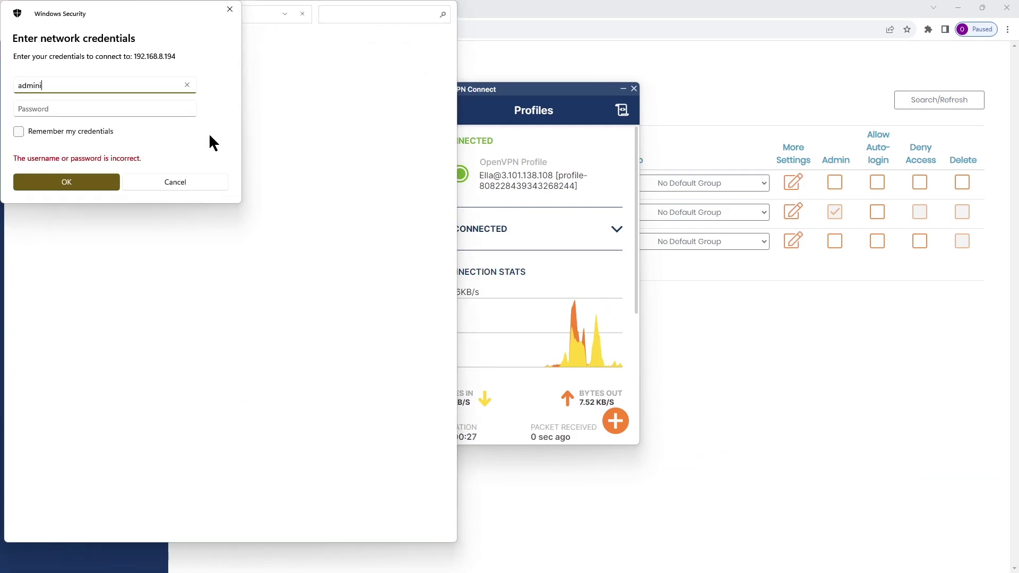
type("strator")
key("Tab")
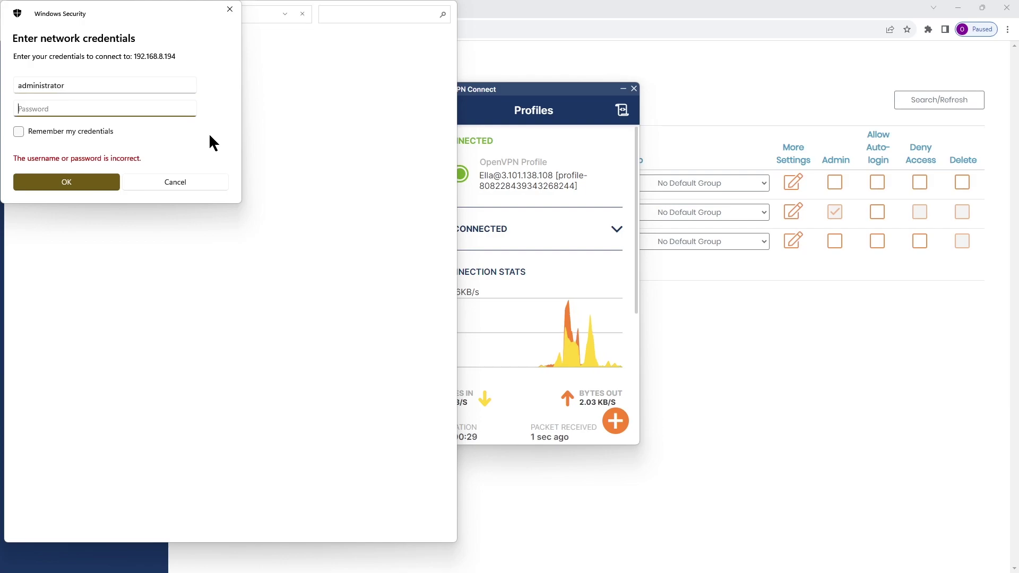
type("•••••••••")
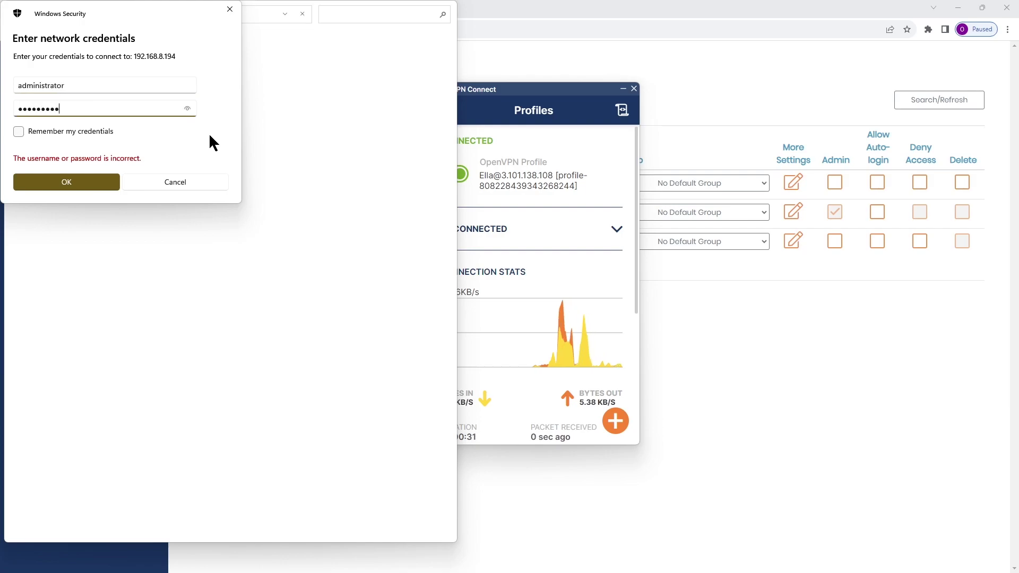
type("•••")
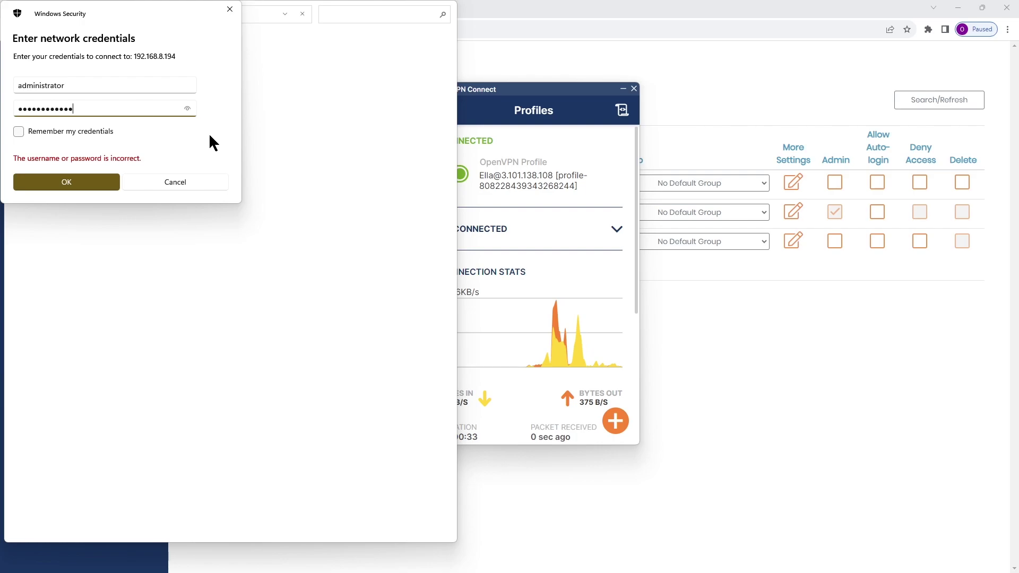
key("Return")
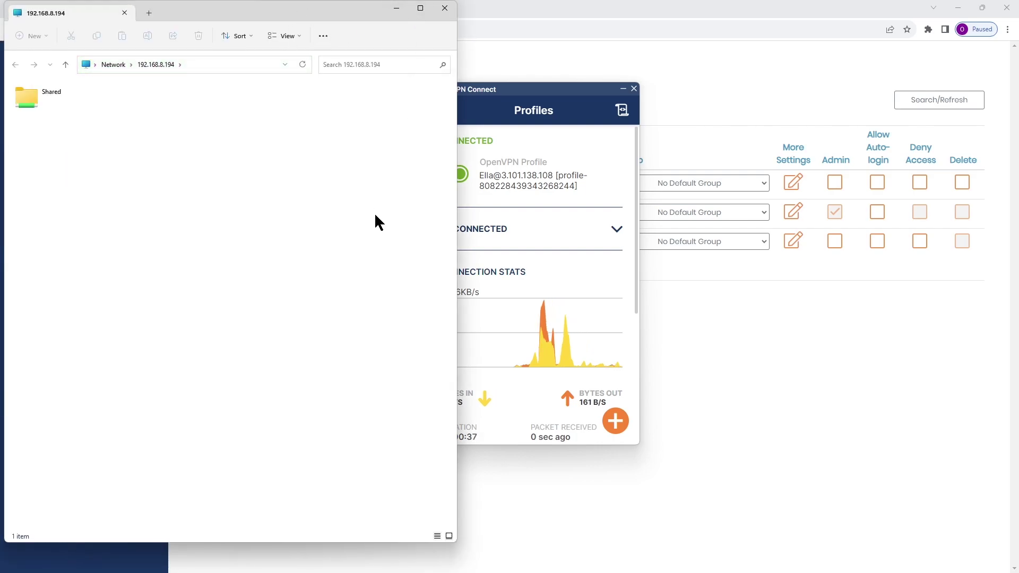
left_click(31, 95)
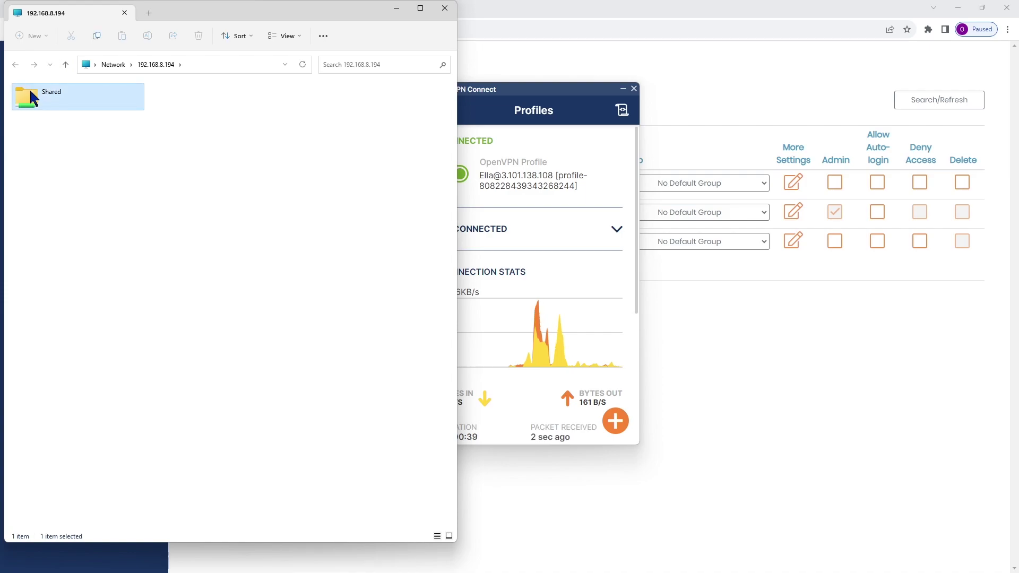
double_click(31, 96)
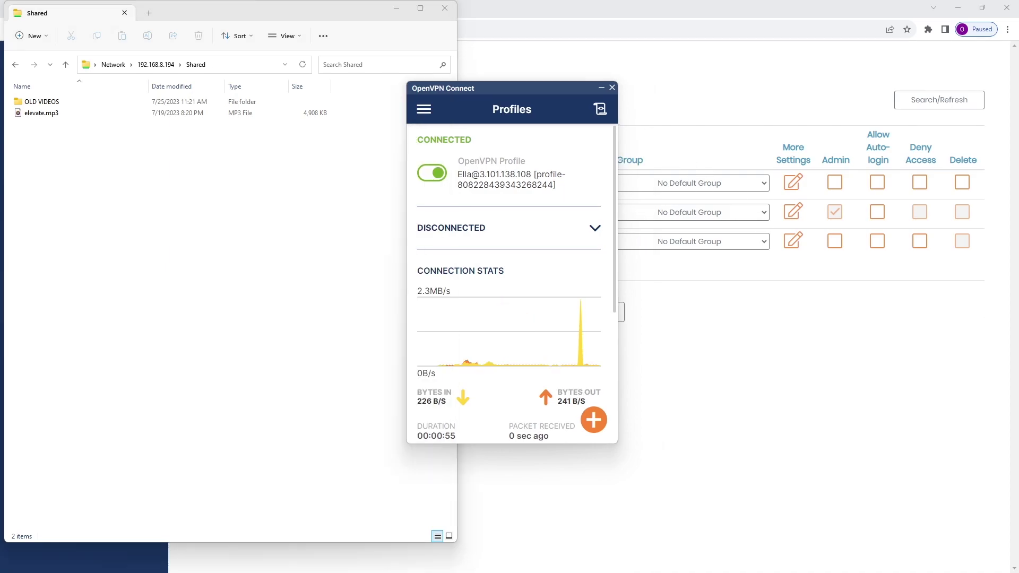
Check the Completed Videos folder's properties and note its 7.74 GB size on disk.
key("alt+Tab")
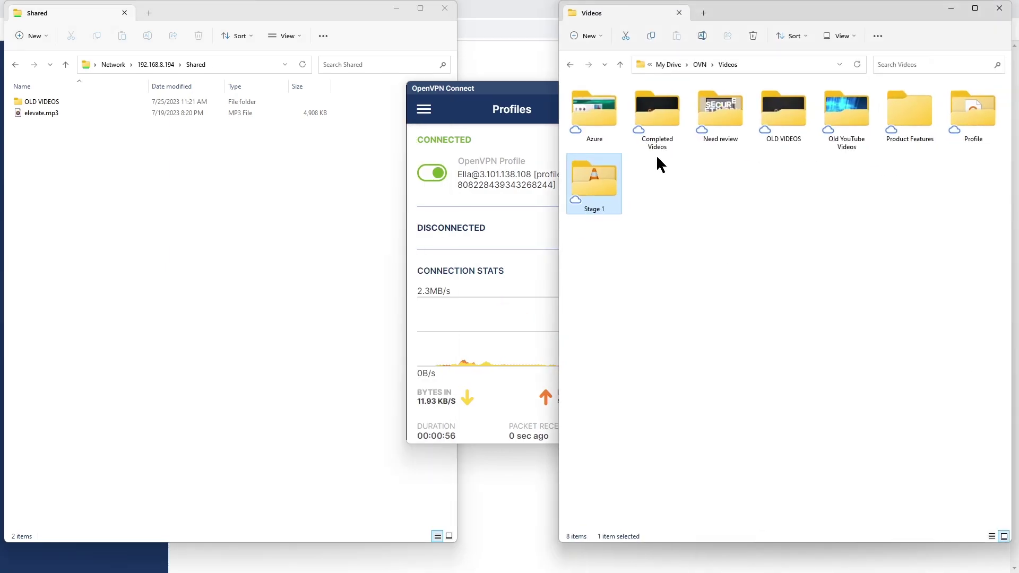
left_click_drag(523, 91, 465, 193)
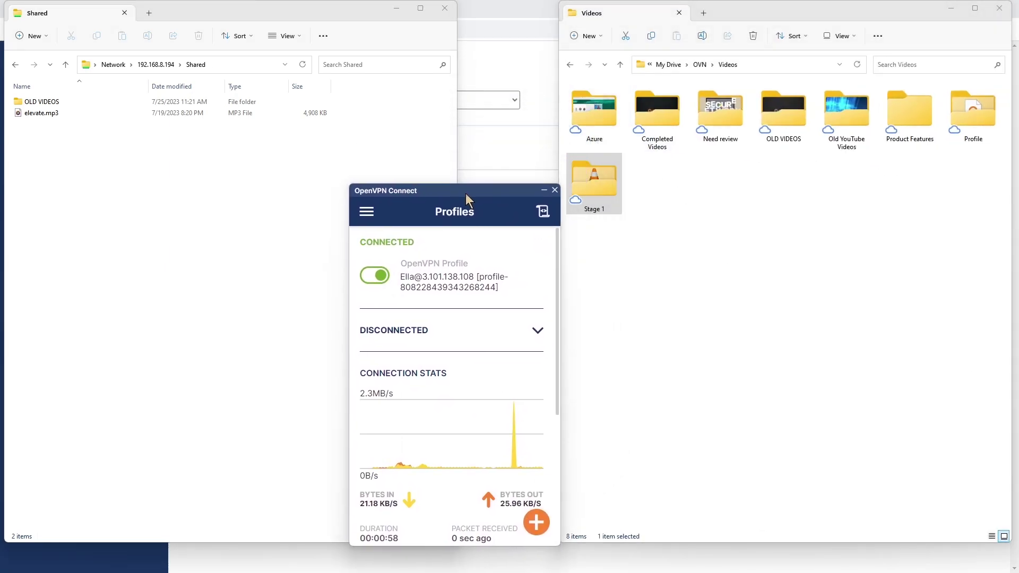
right_click(659, 118)
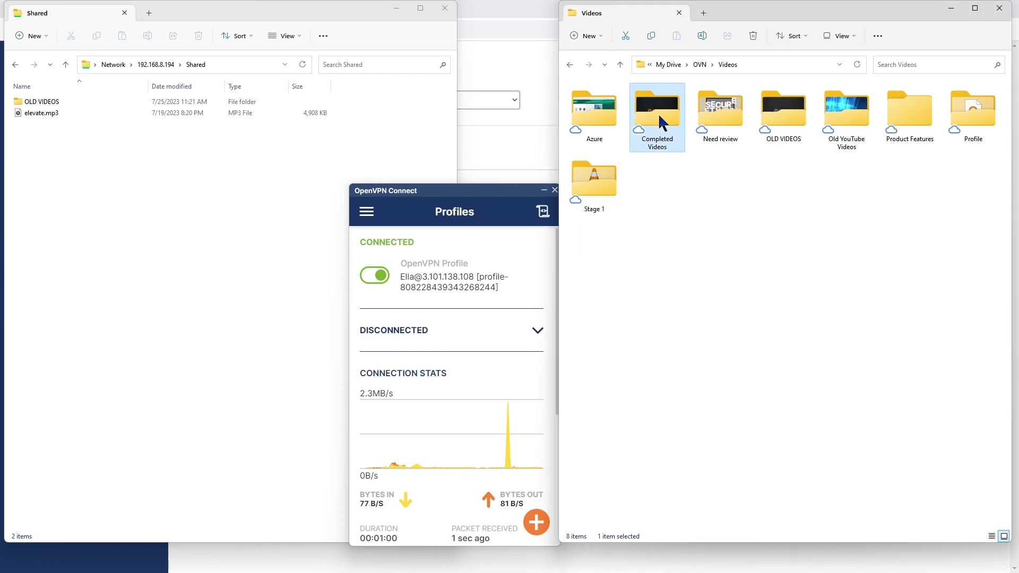
left_click(701, 270)
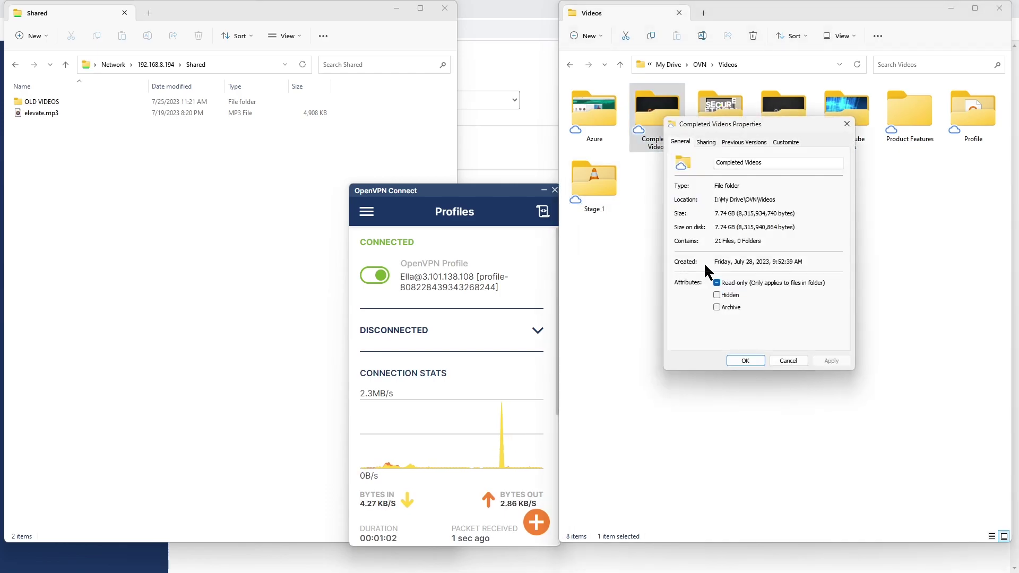
left_click_drag(713, 225, 735, 227)
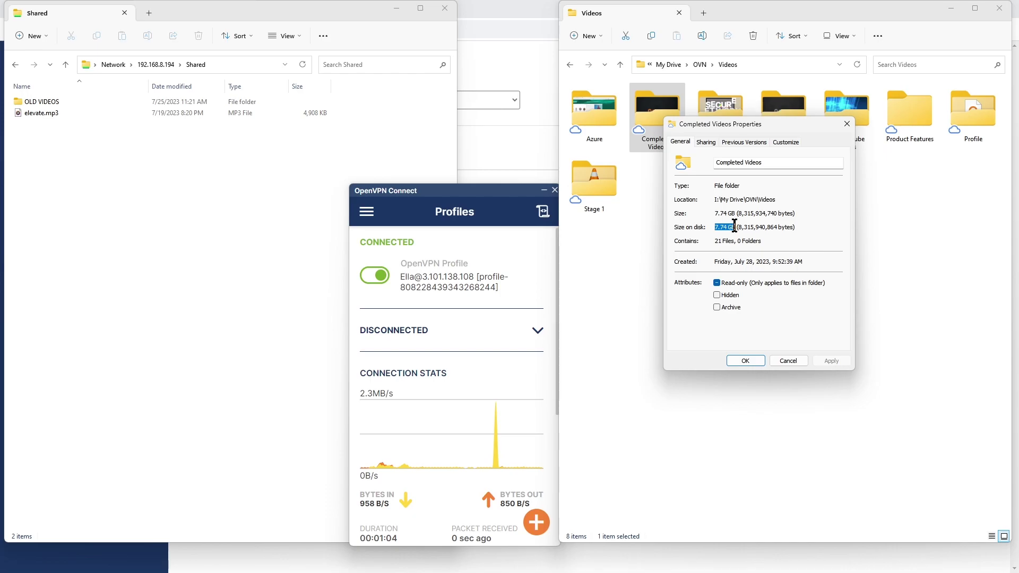
left_click(787, 361)
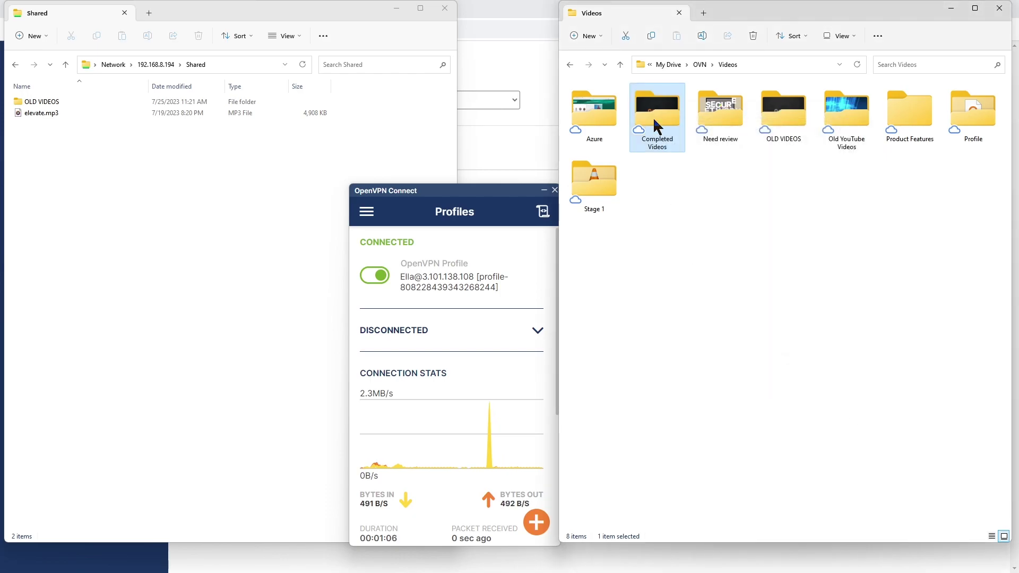
Copy the Completed Videos folder into the remote Shared folder and arrange the progress windows.
left_click_drag(655, 118, 200, 201)
left_click(232, 204)
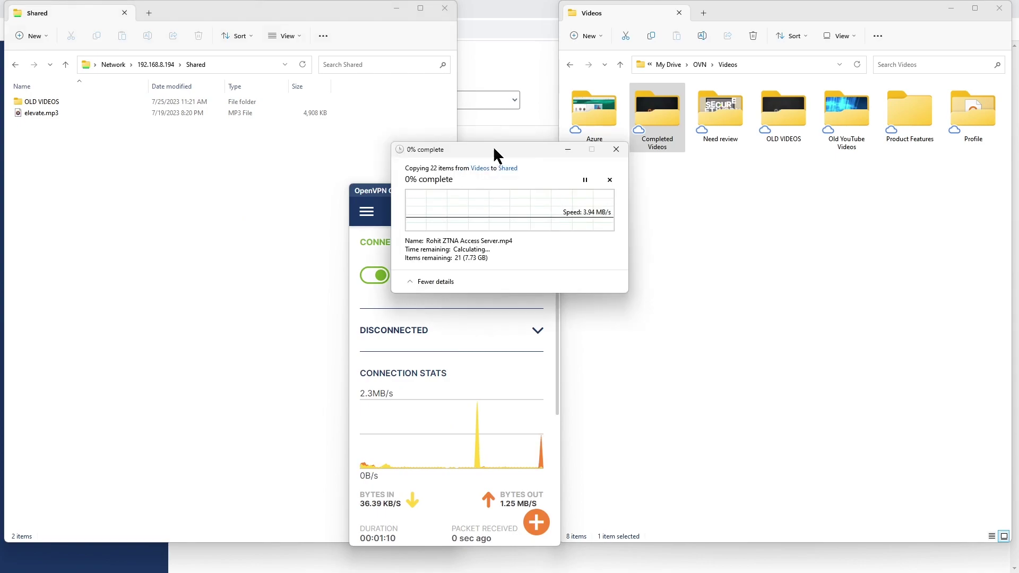
left_click_drag(492, 146, 431, 24)
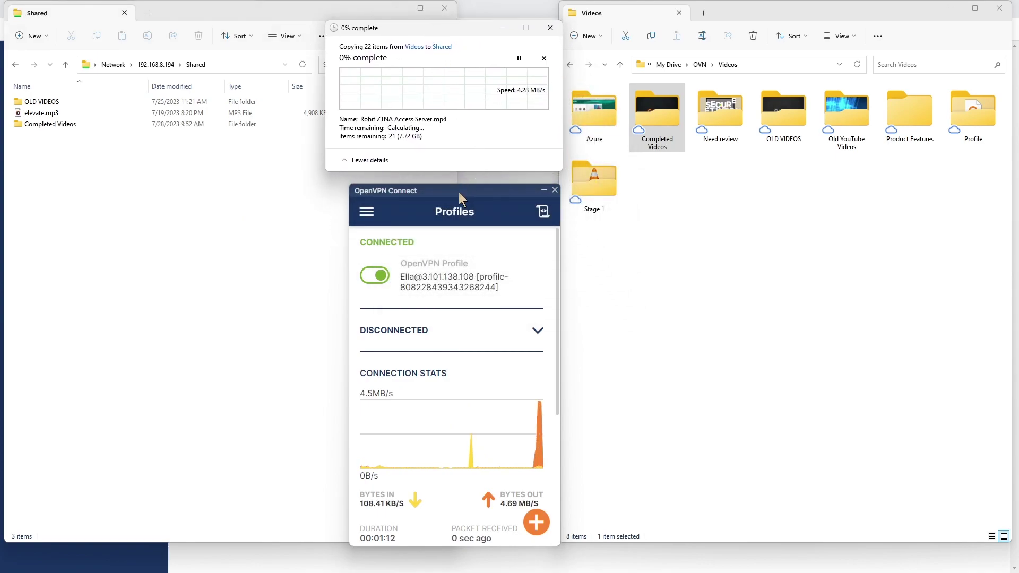
left_click_drag(459, 191, 691, 125)
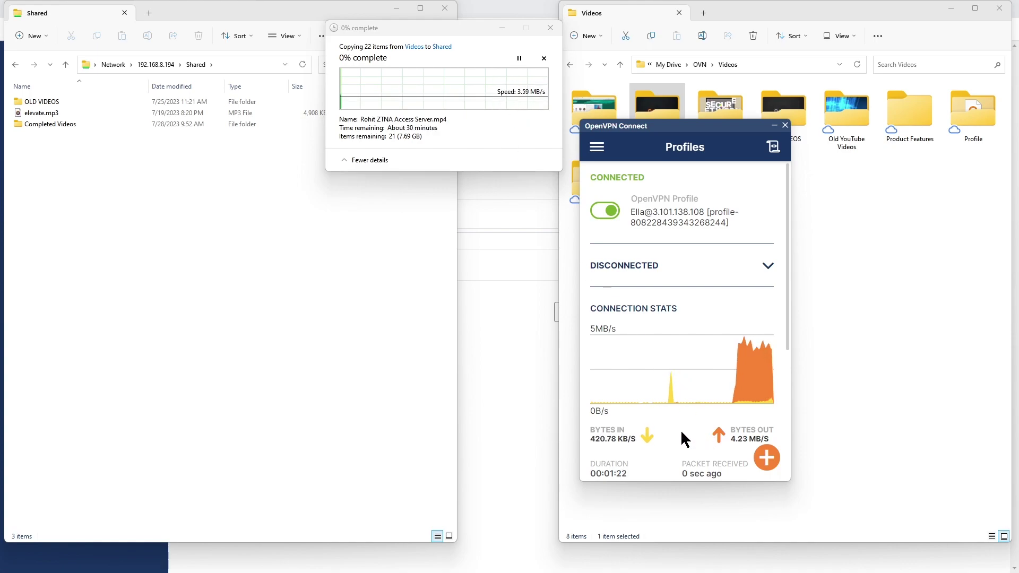
Read the OpenVPN Connect traffic graph, noting the roughly 5.1 MB/s peak transfer rate.
left_click_drag(727, 128, 728, 106)
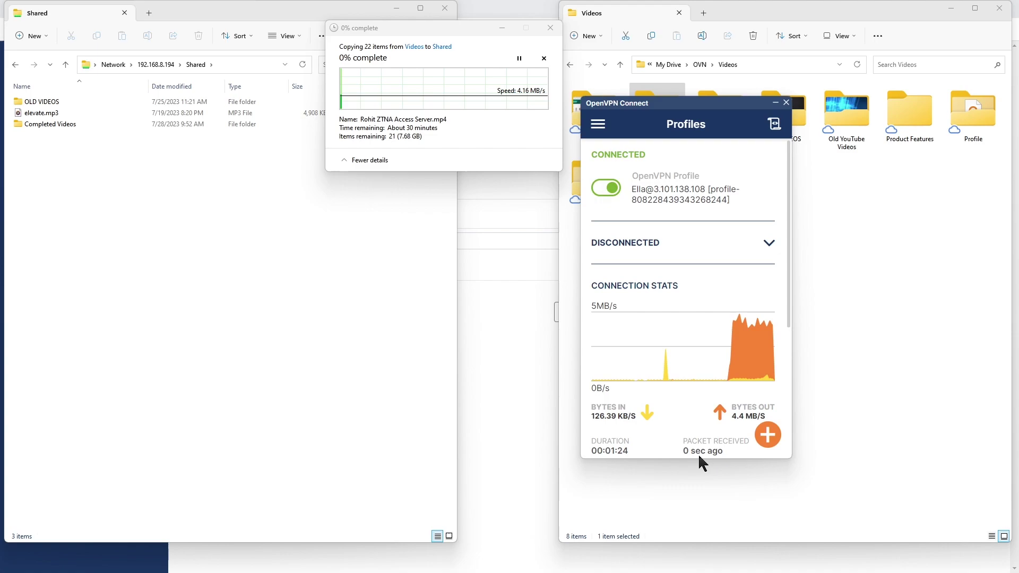
scroll(668, 395, "down", 2)
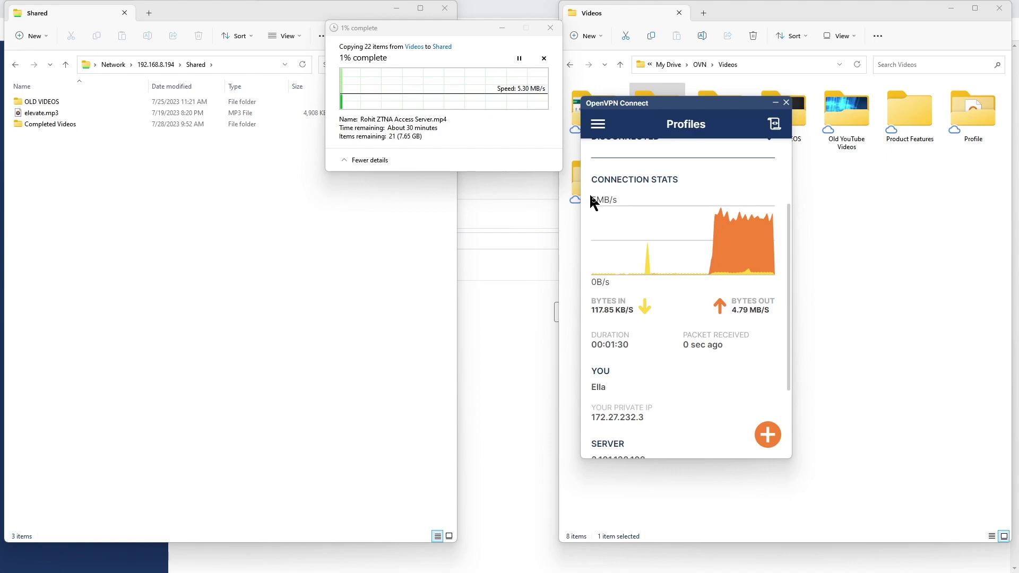
left_click_drag(588, 200, 630, 204)
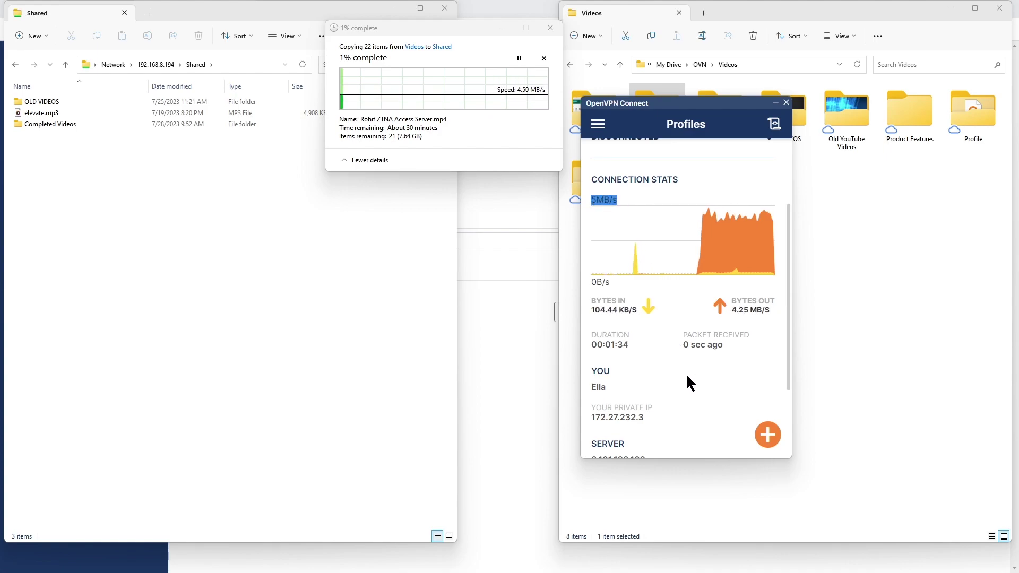
left_click(631, 203)
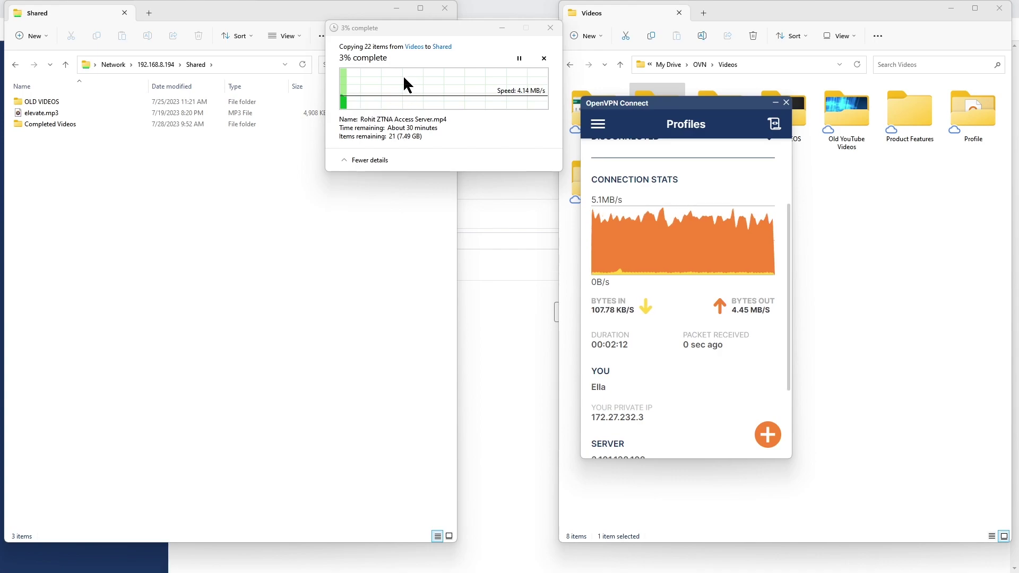
double_click(622, 196)
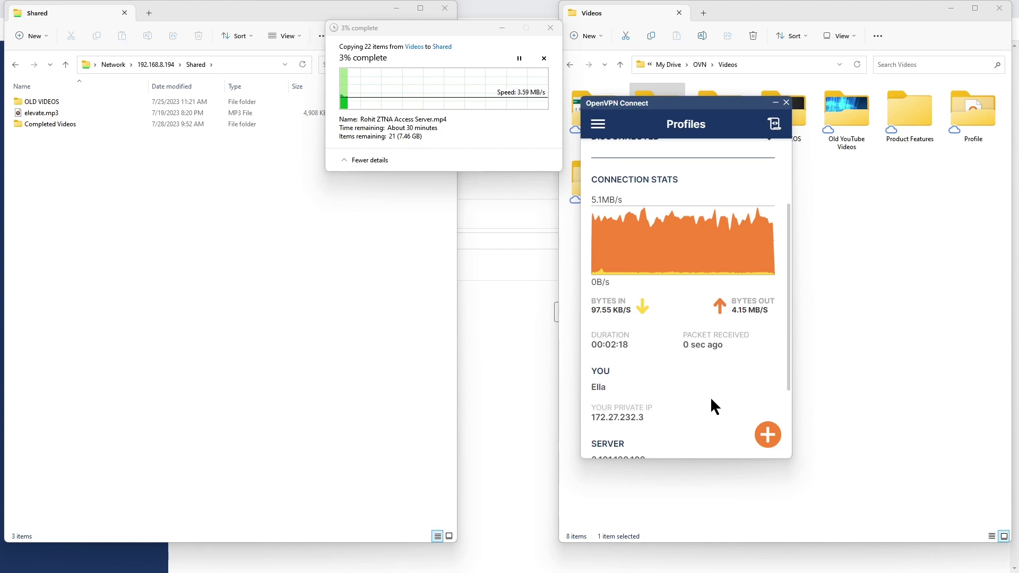
left_click(519, 60)
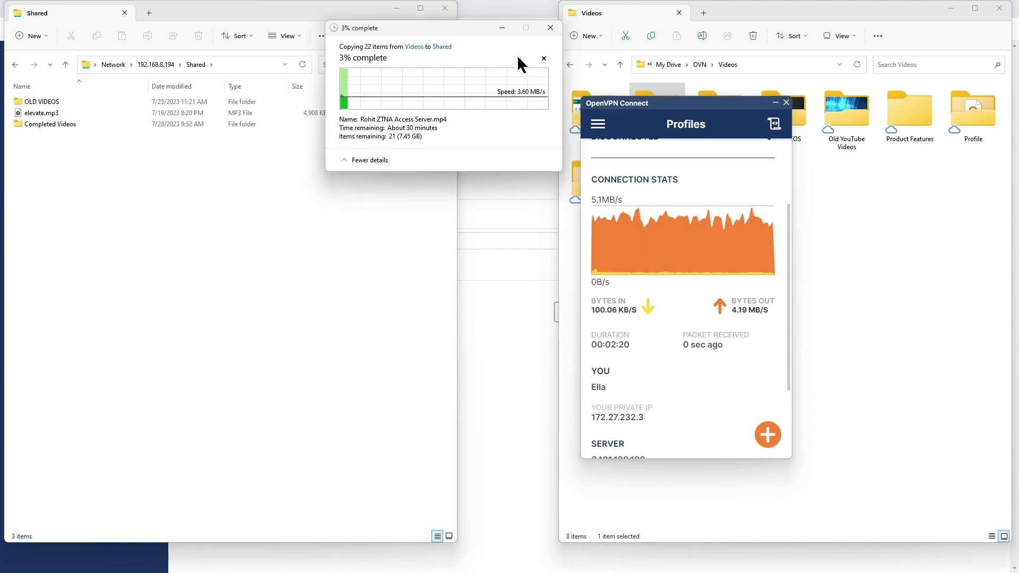
Cancel the copy to Shared, disconnect the VPN profile, and close the Shared folder window.
left_click(544, 58)
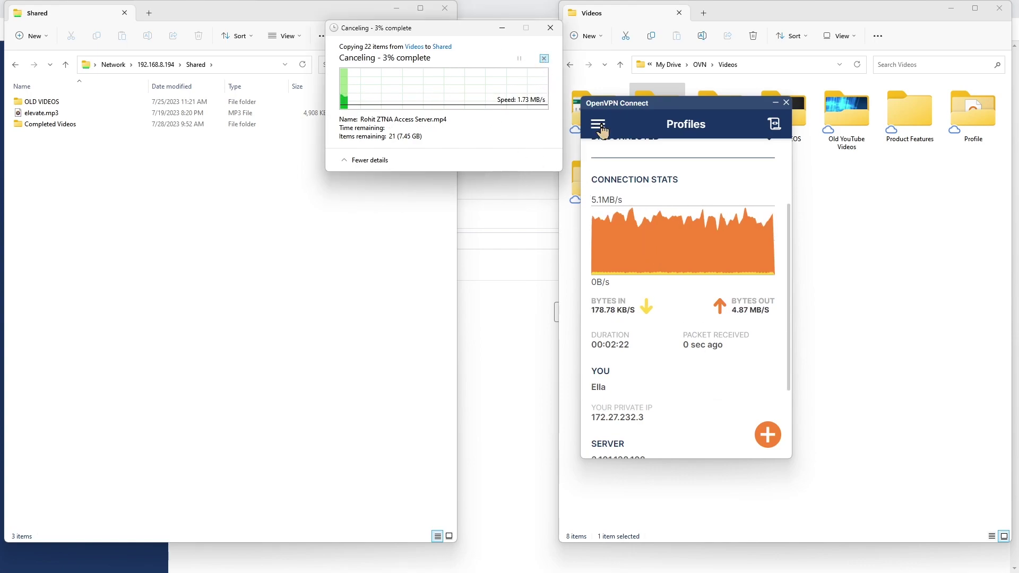
scroll(657, 213, "up", 3)
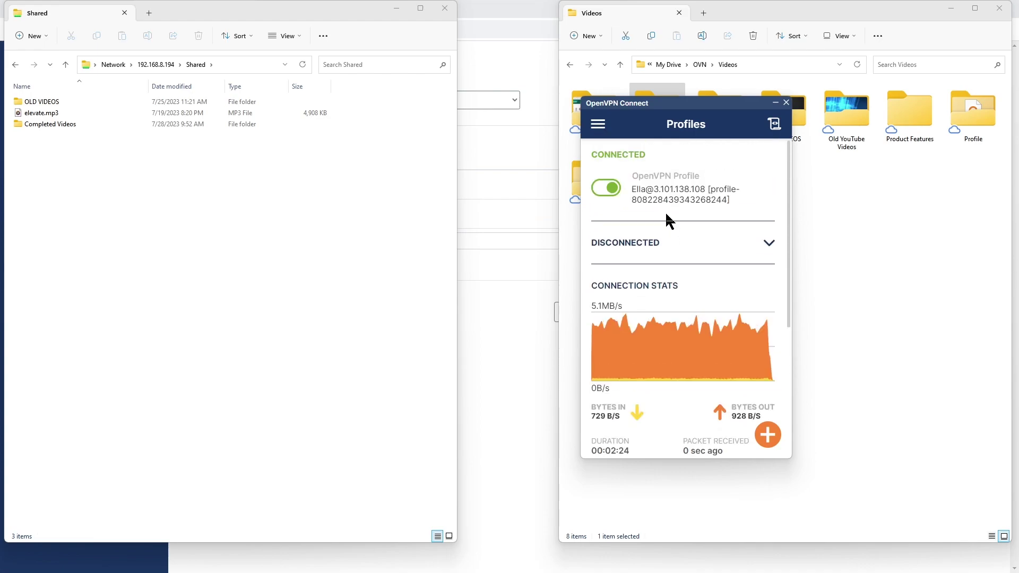
left_click(601, 190)
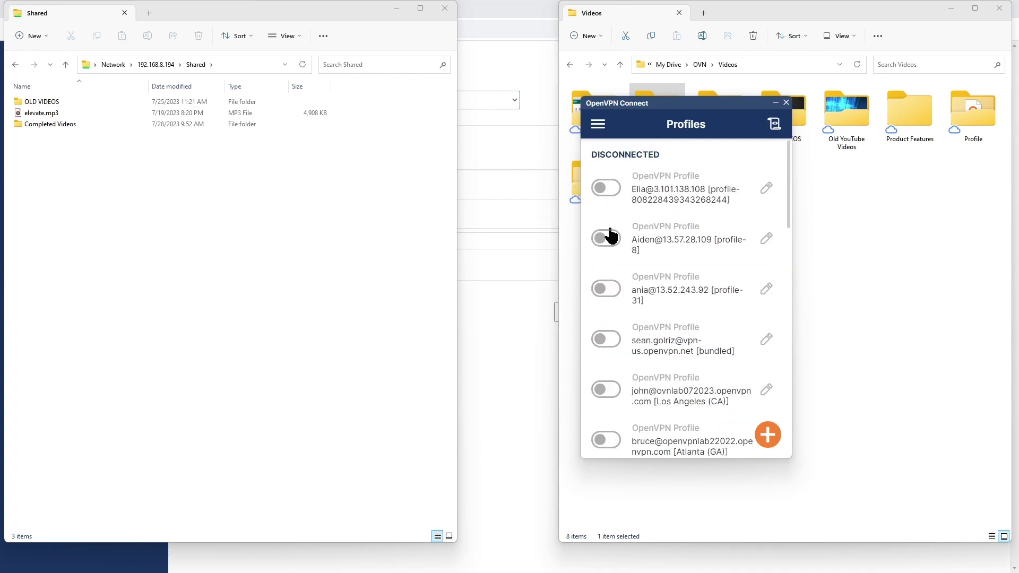
left_click(445, 8)
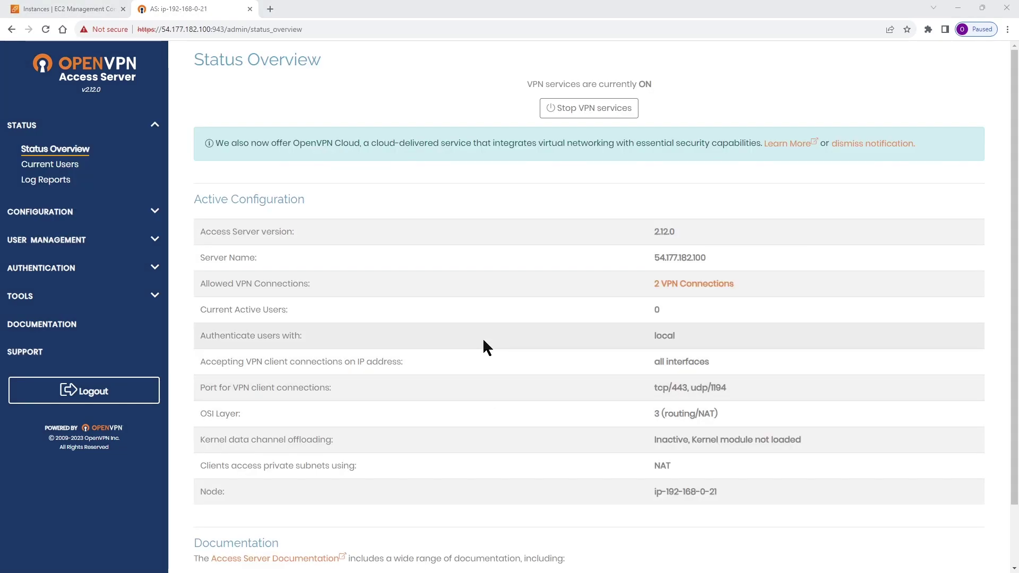
Highlight the Access Server version 2.12.0 on the Status Overview page.
double_click(656, 232)
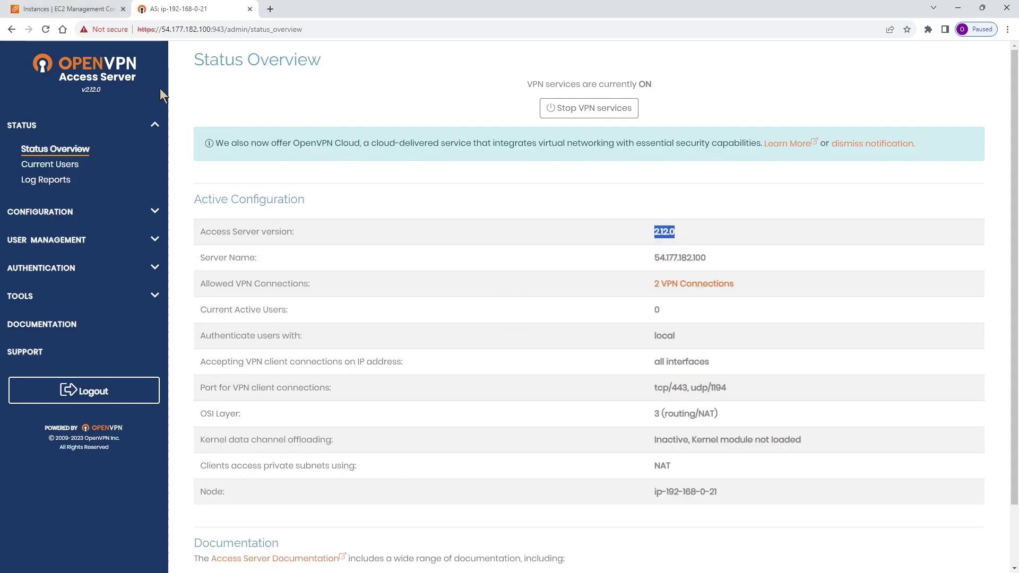
left_click(104, 89)
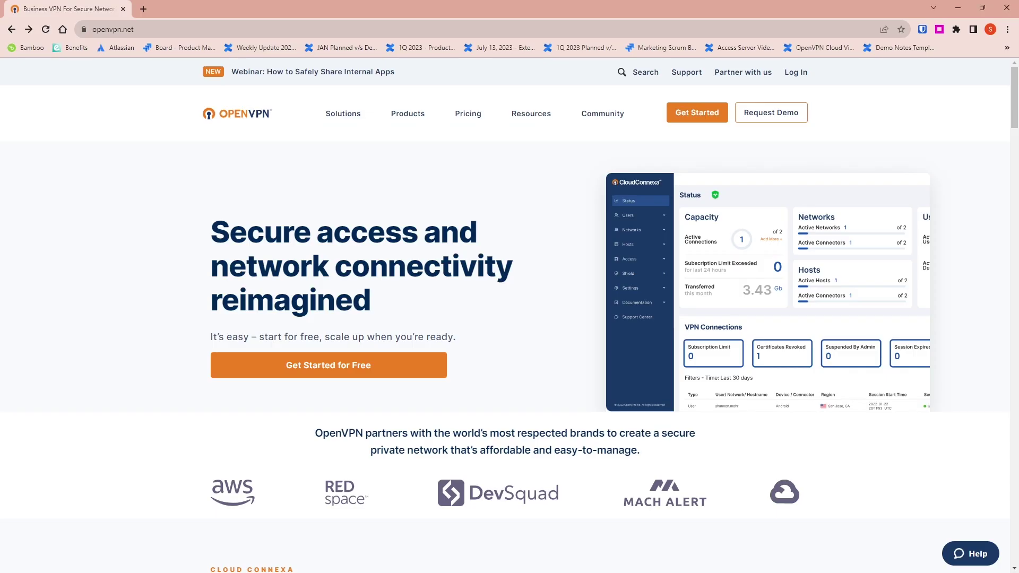
Search the OpenVPN website for 'dco'.
left_click(154, 29)
left_click(642, 72)
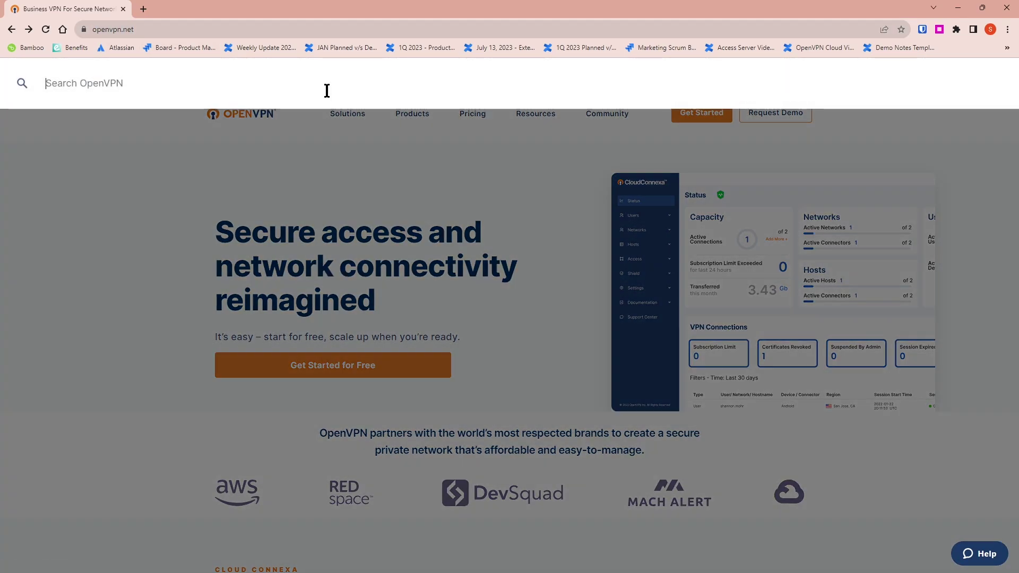
type("dco")
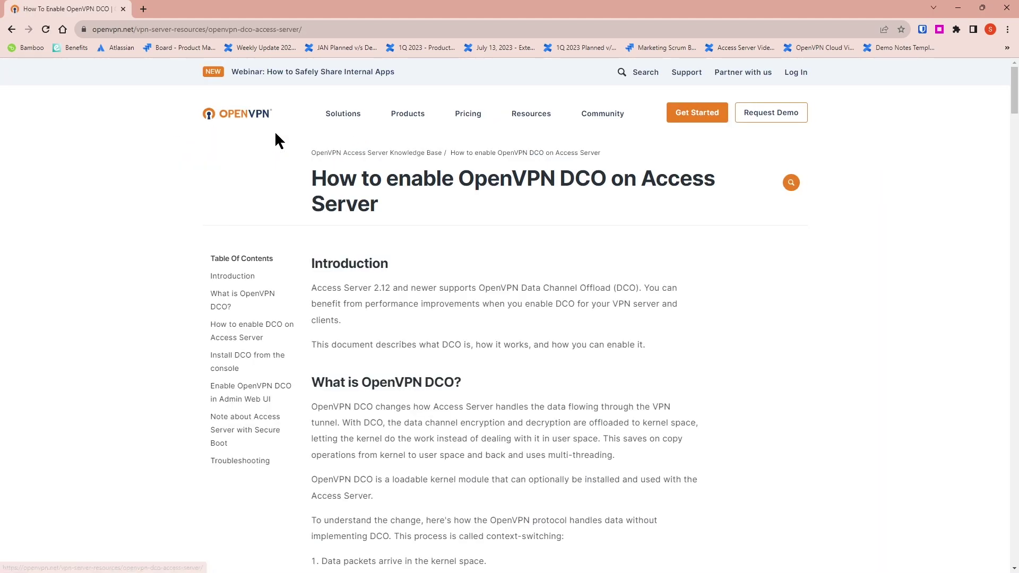
Scroll the DCO guide to the Install DCO from the console Ubuntu/Debian instructions.
scroll(481, 268, "down", 15)
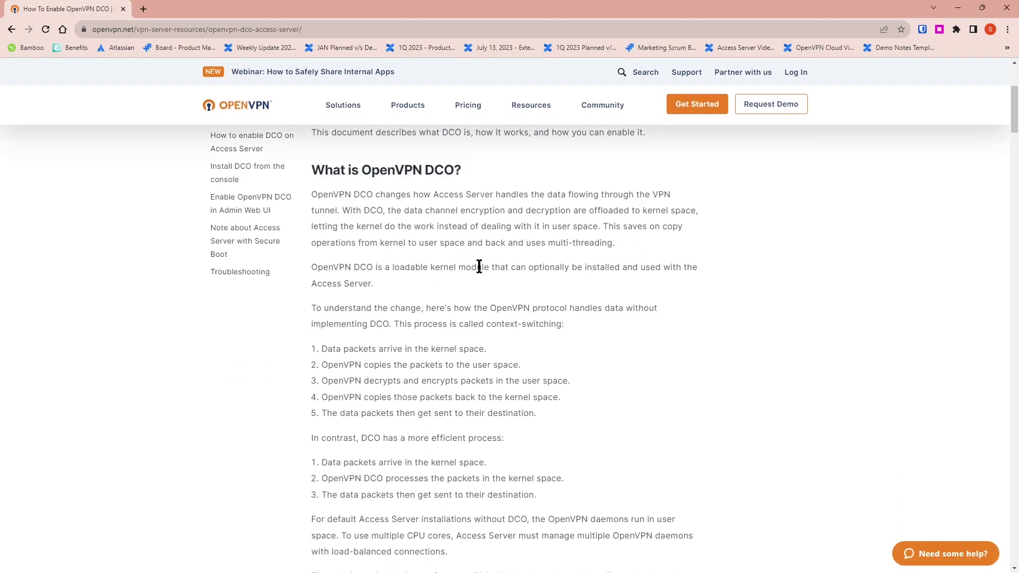
scroll(477, 265, "down", 10)
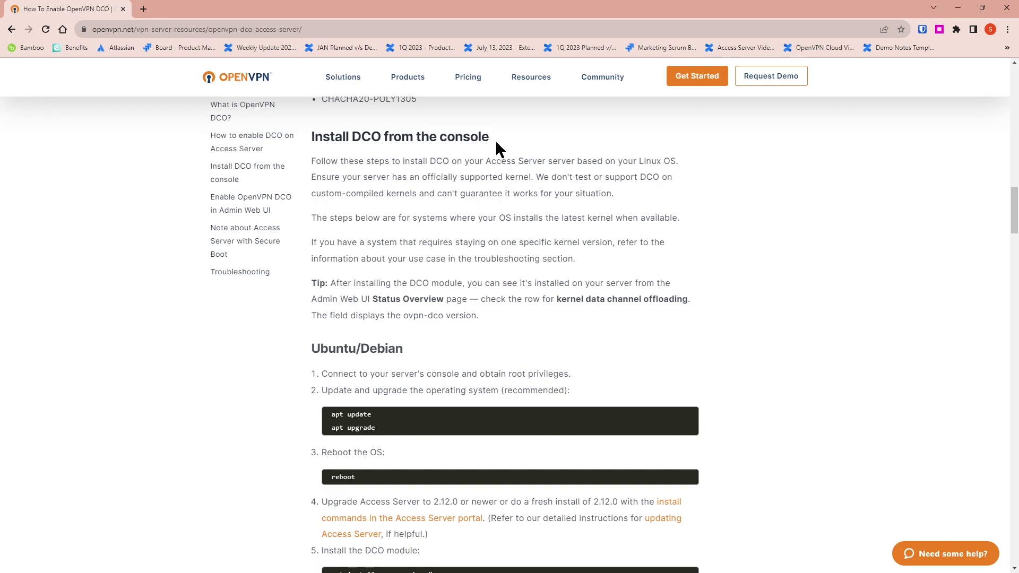
left_click_drag(494, 142, 311, 143)
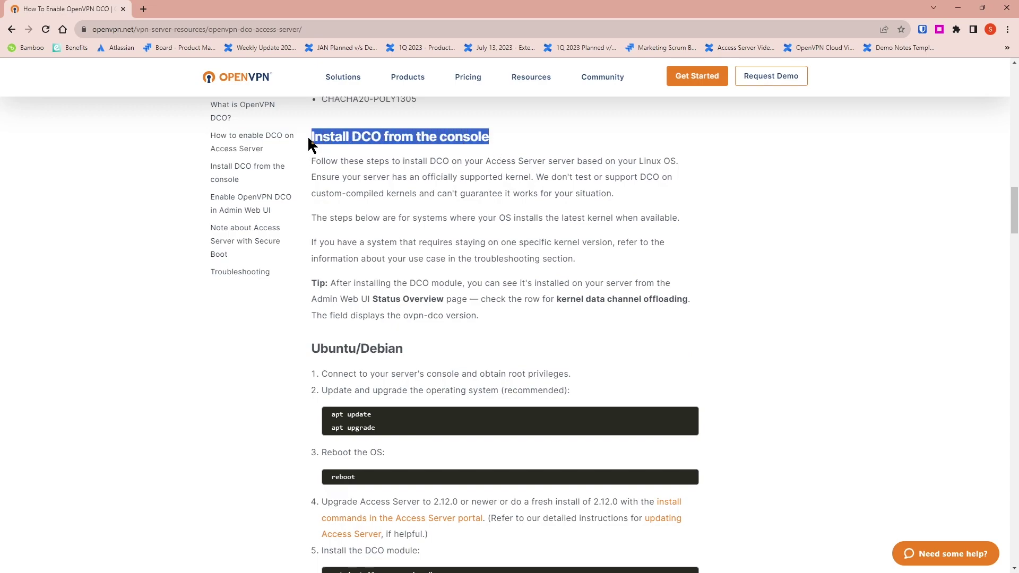
left_click(555, 256)
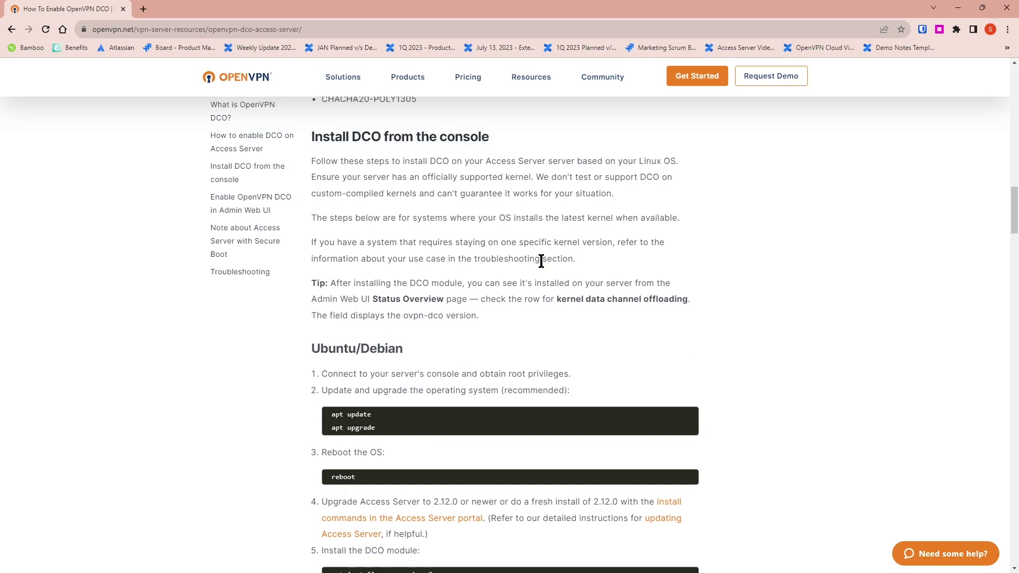
scroll(540, 260, "down", 3)
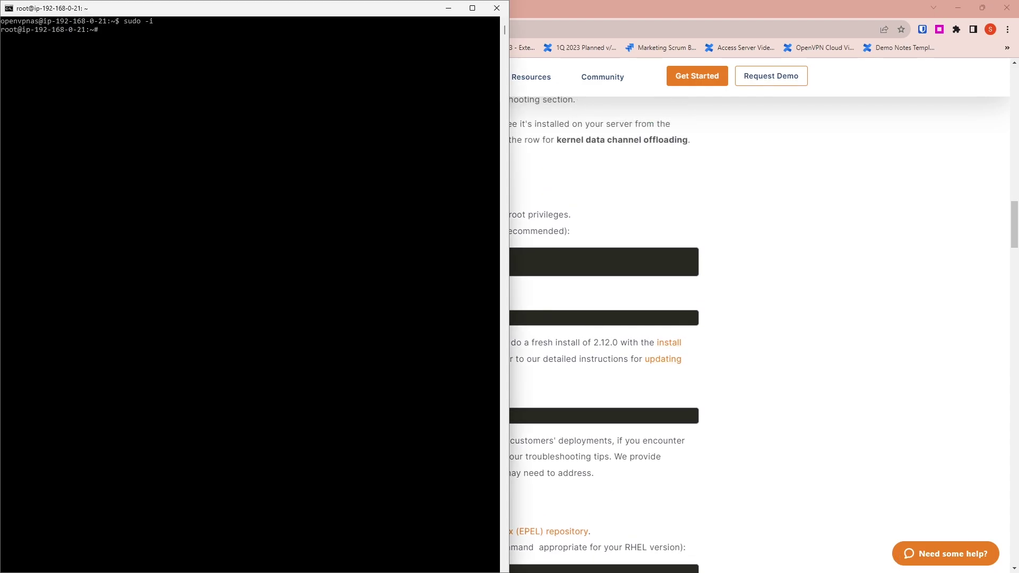
key("alt+Tab")
left_click(981, 13)
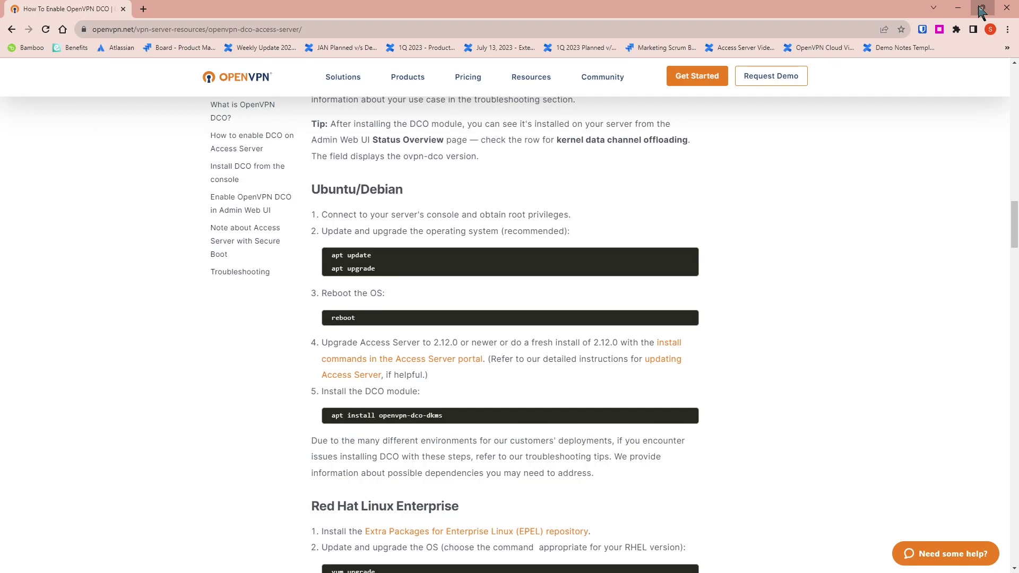
Run apt update and apt upgrade on the server, taking the commands from the guide.
left_click(981, 13)
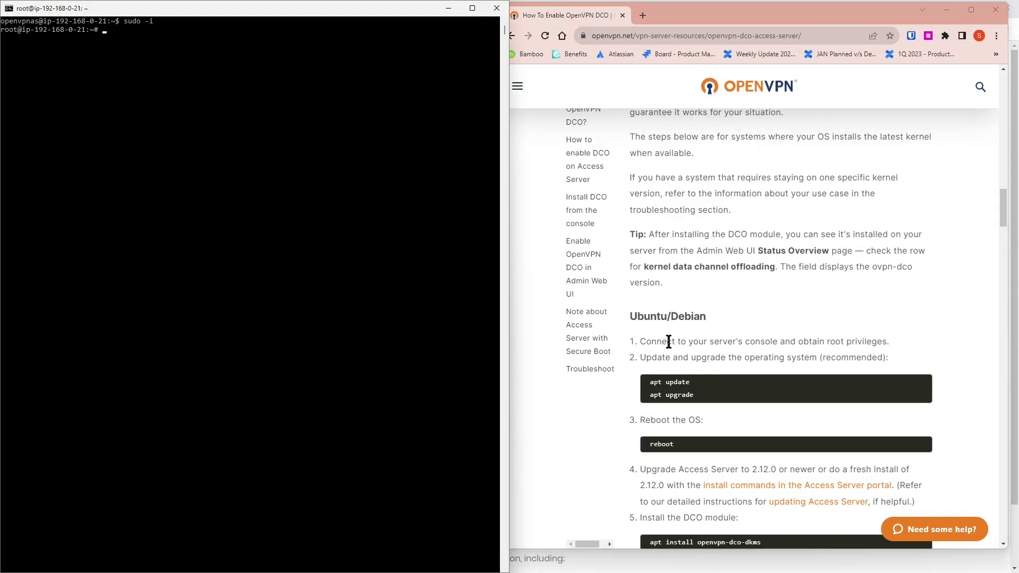
left_click_drag(695, 383, 638, 382)
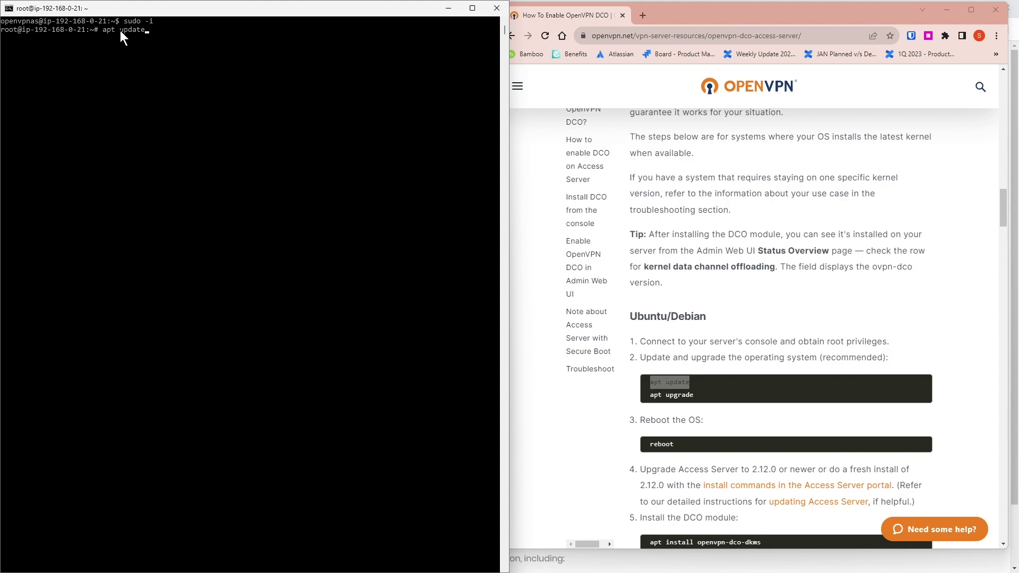
key("Return")
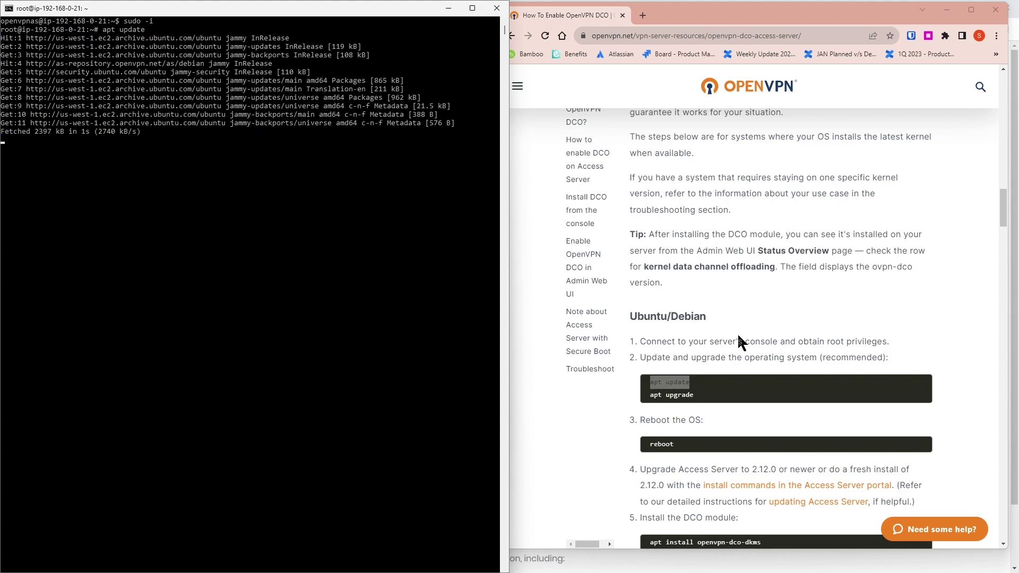
left_click_drag(700, 396, 638, 395)
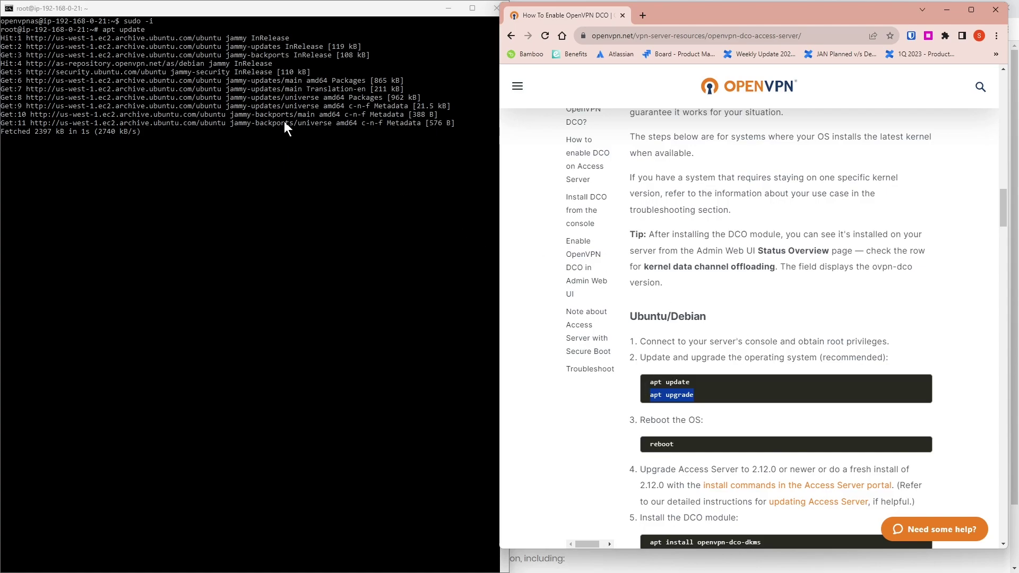
left_click(290, 15)
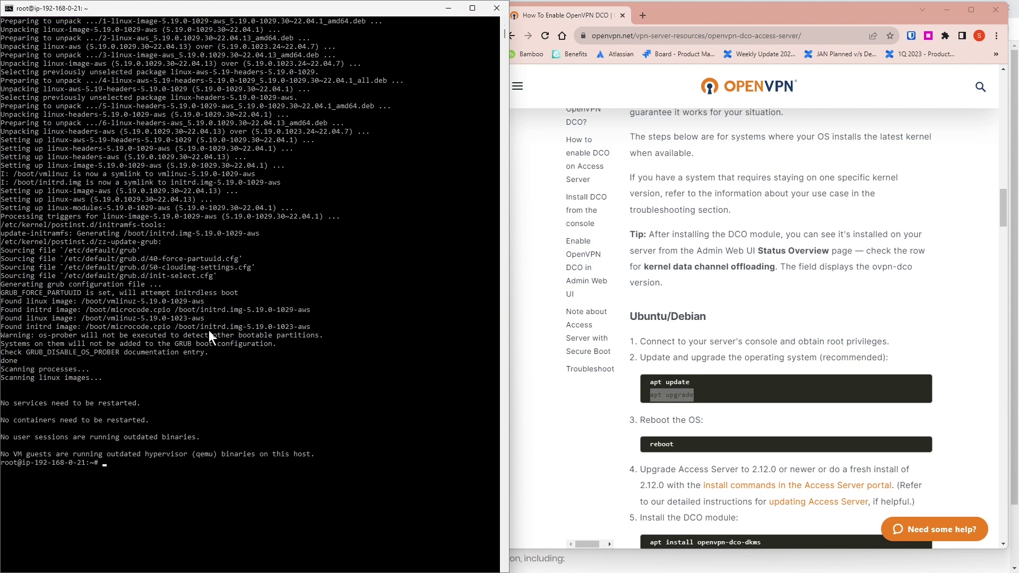
scroll(132, 414, "down", 1)
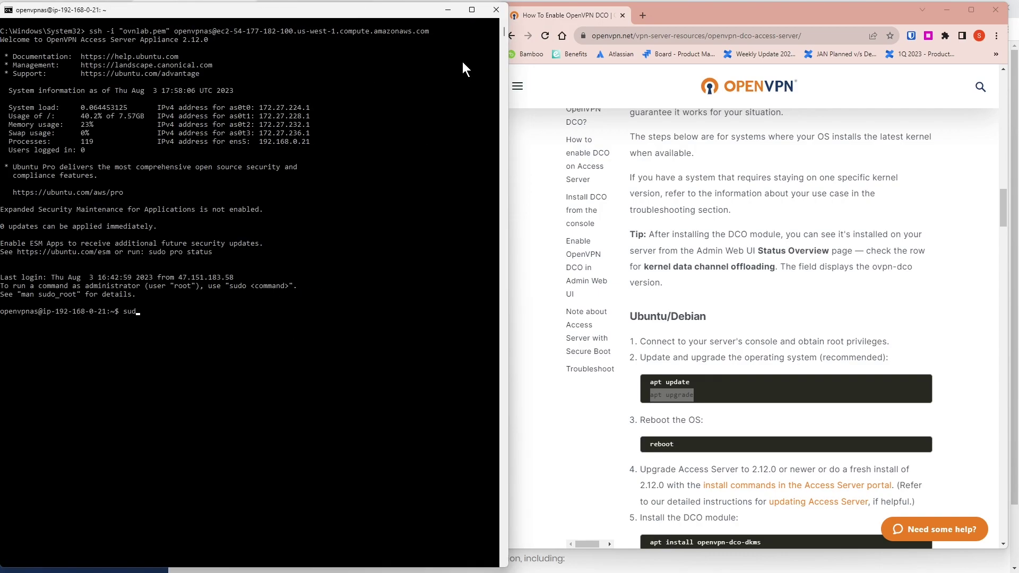
As root, install openvpn-dco-dkms with the command pasted from the guide and confirm it.
key("Return")
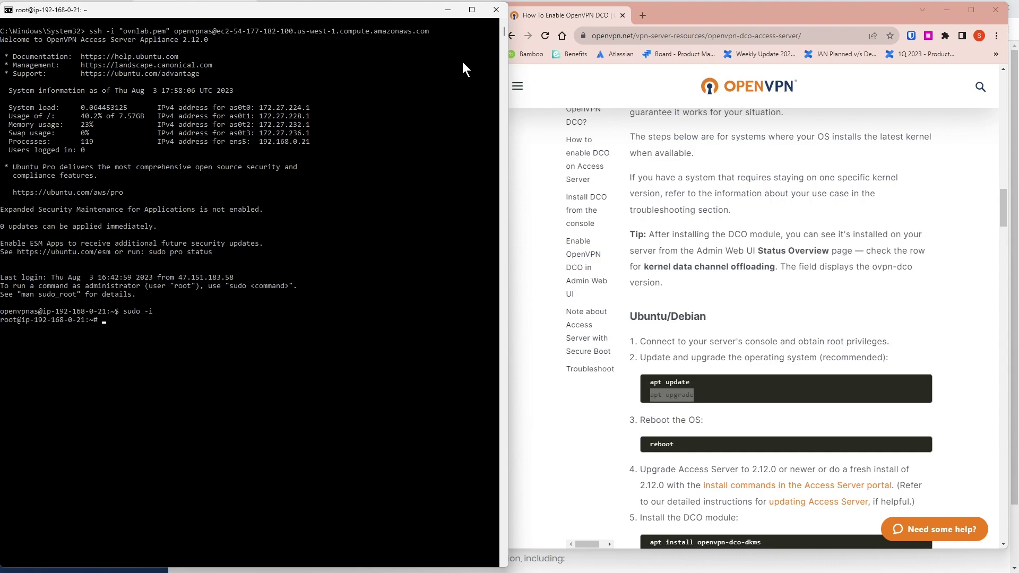
scroll(704, 240, "down", 5)
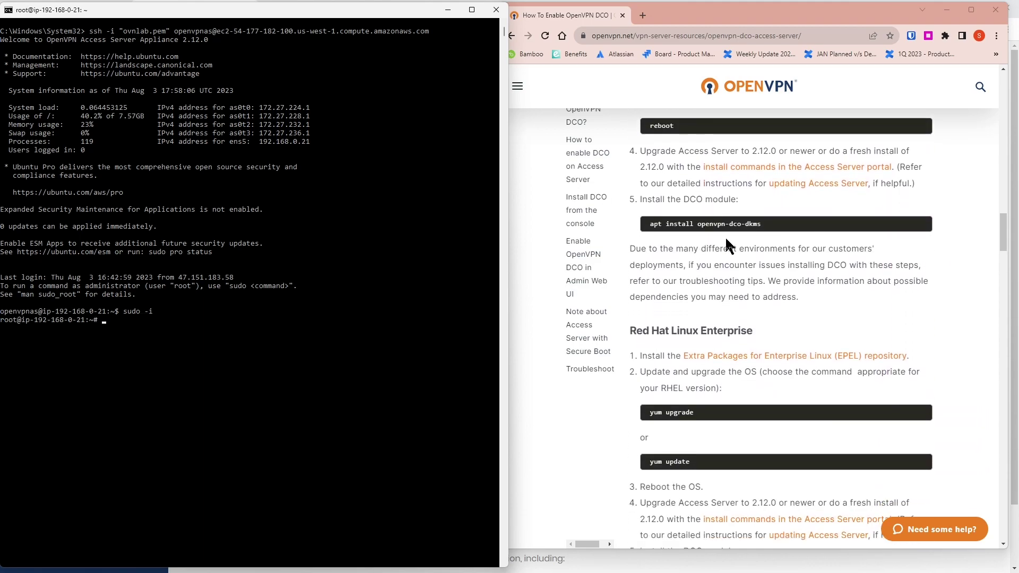
left_click(758, 230)
left_click_drag(758, 229, 657, 227)
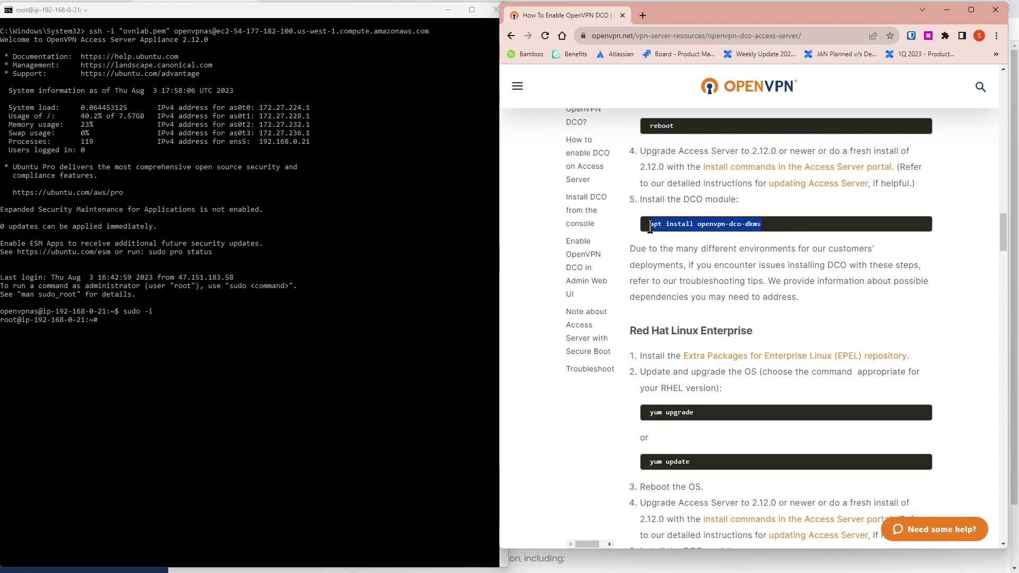
left_click(117, 326)
right_click(118, 323)
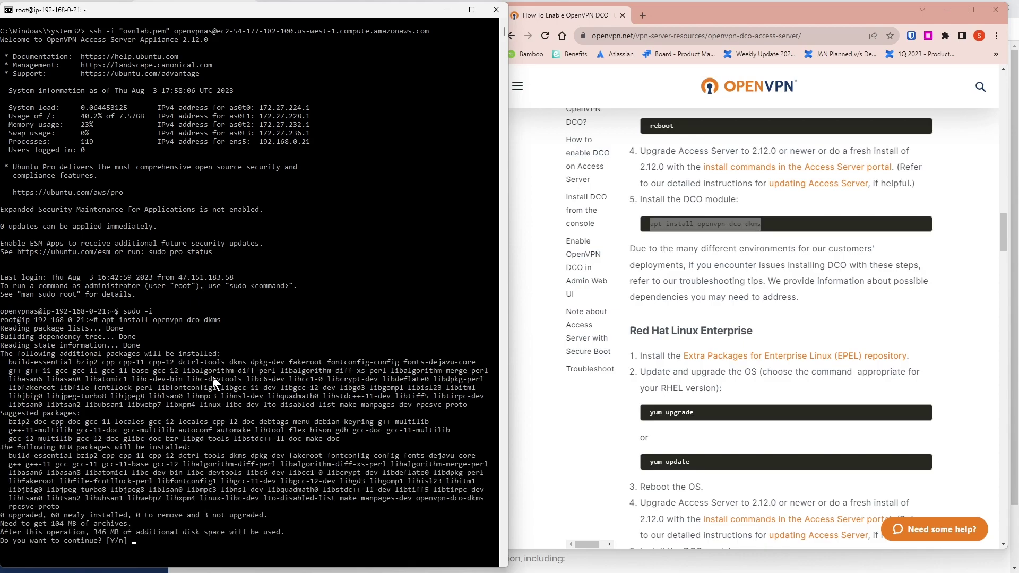
key("Return")
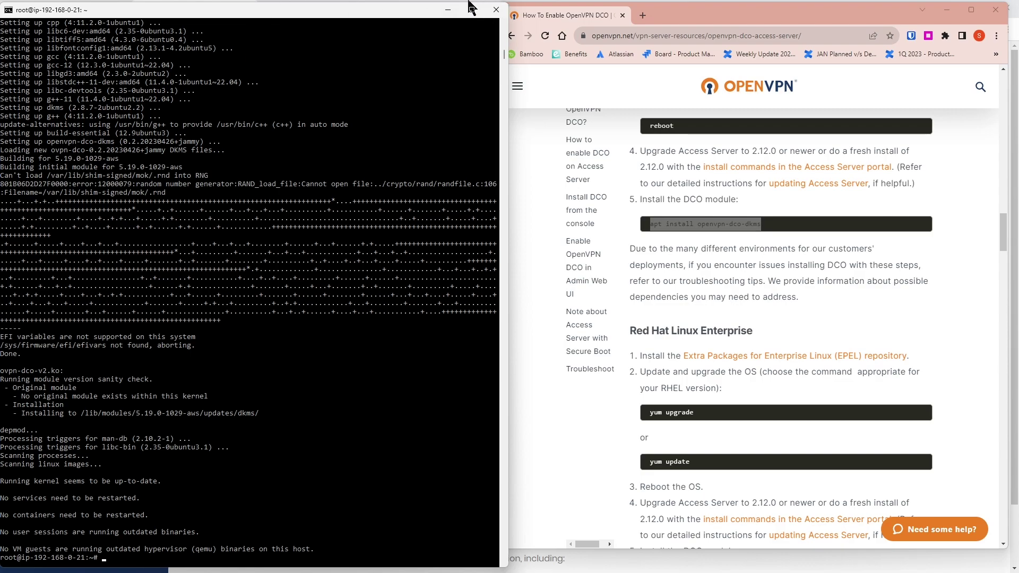
left_click(448, 9)
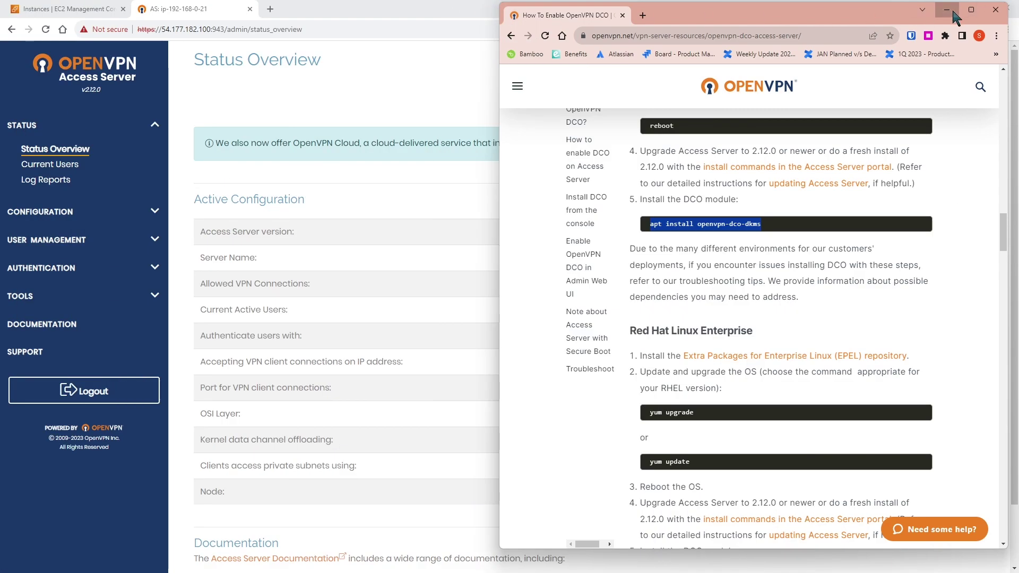
In Advanced VPN settings, turn on preferring kernel data channel offloading.
left_click(946, 10)
left_click(957, 9)
left_click(153, 153)
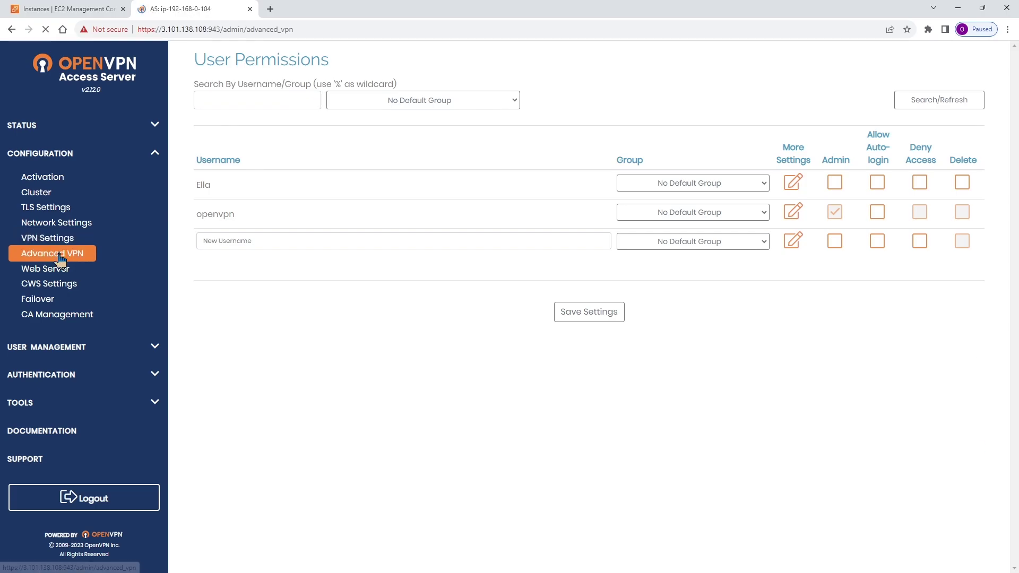
left_click_drag(197, 100, 377, 103)
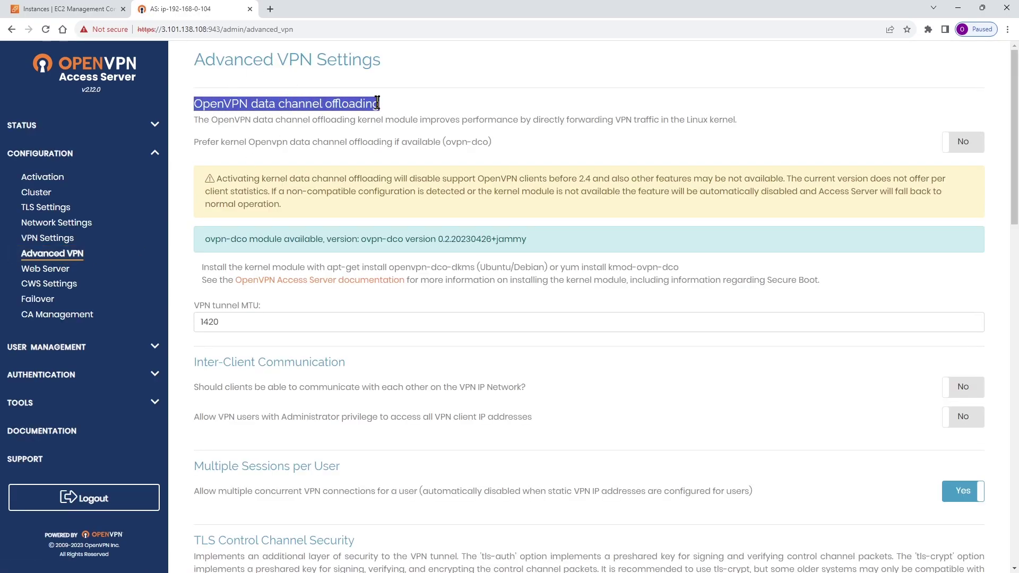
left_click(964, 142)
left_click(675, 132)
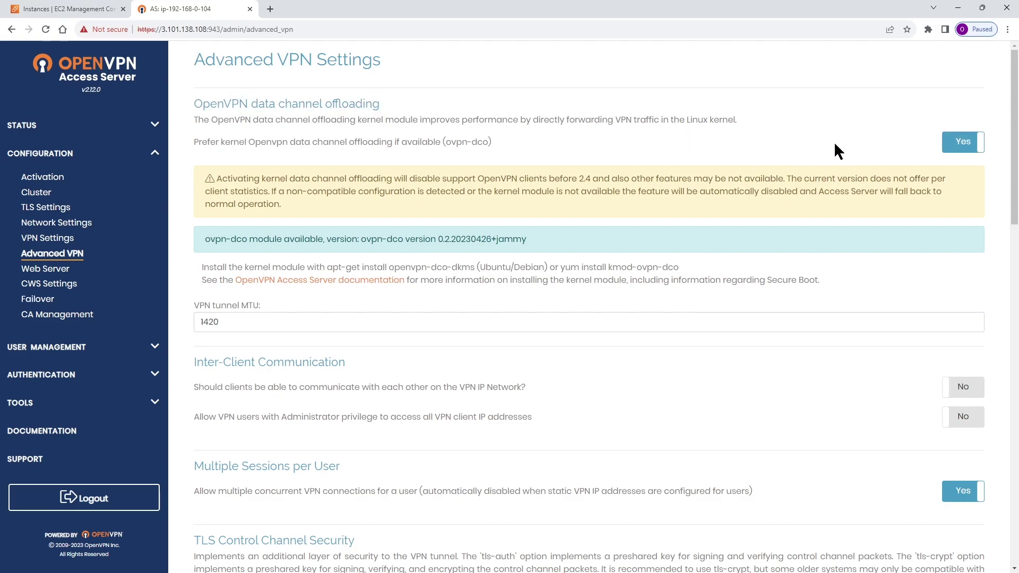
Save the Advanced VPN settings and update the running server.
scroll(487, 146, "down", 3)
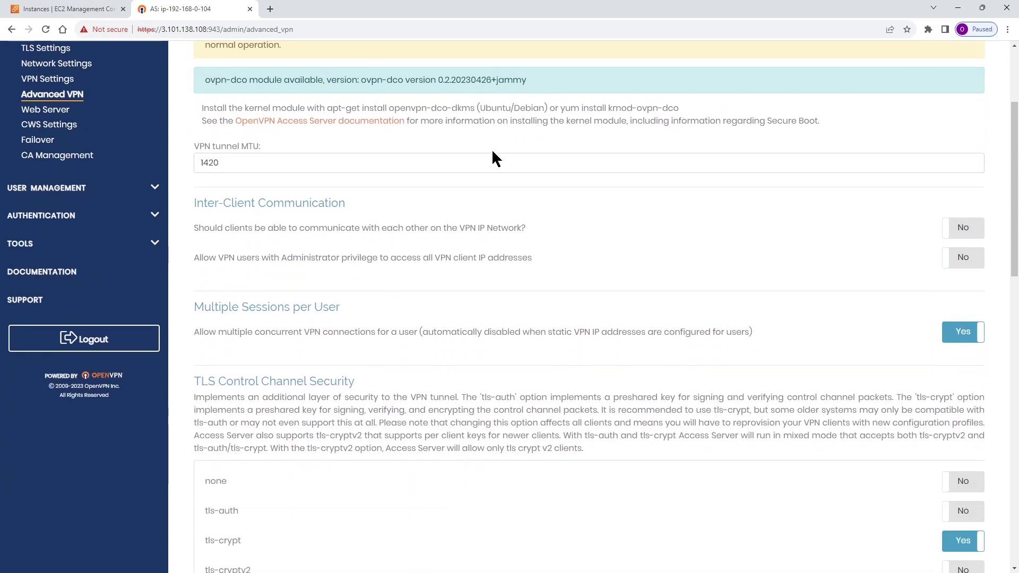
scroll(493, 153, "down", 14)
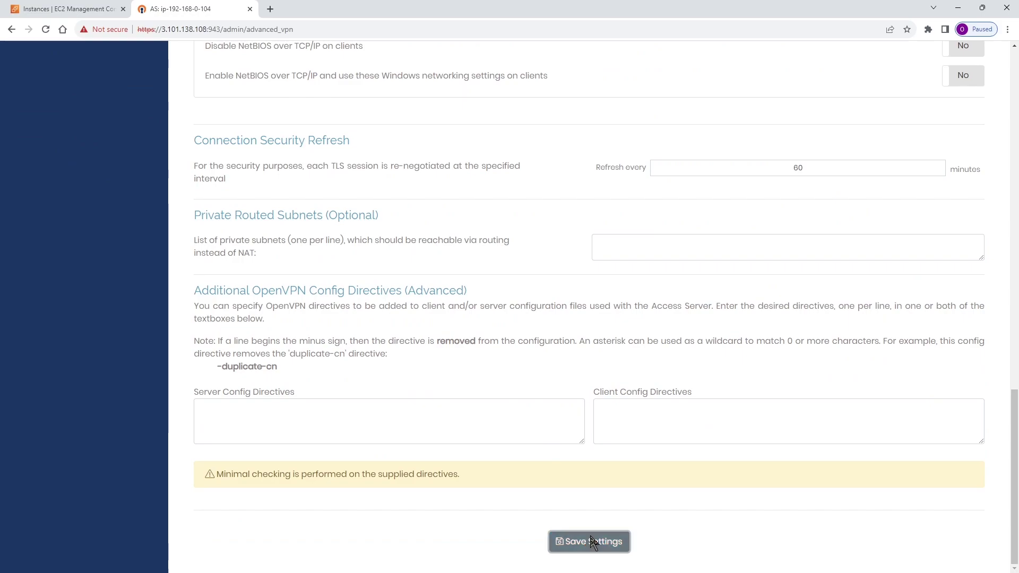
left_click(590, 540)
left_click(586, 143)
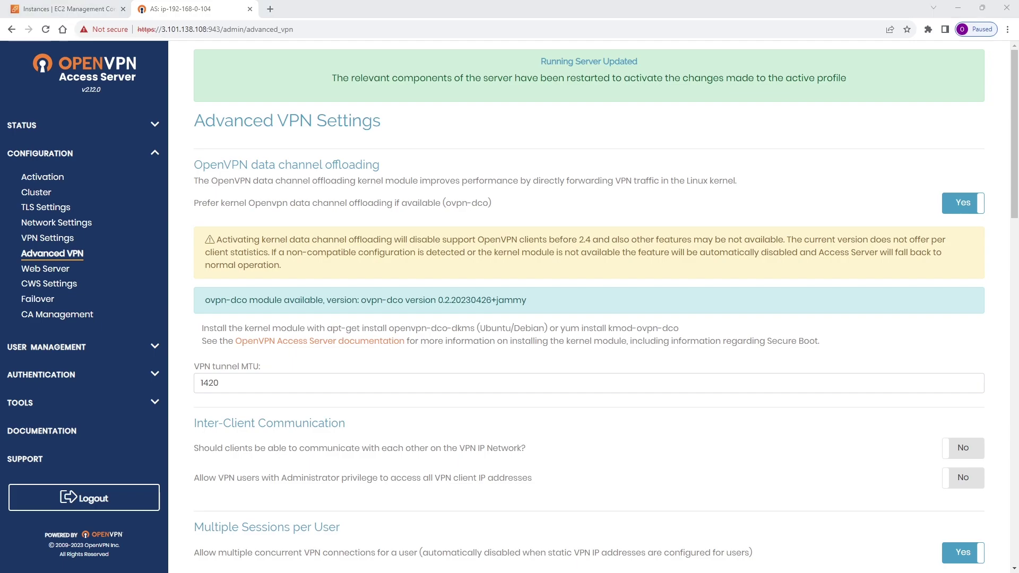
In OpenVPN Connect's Advanced Settings, tick Enable DCO (BETA).
left_click(597, 124)
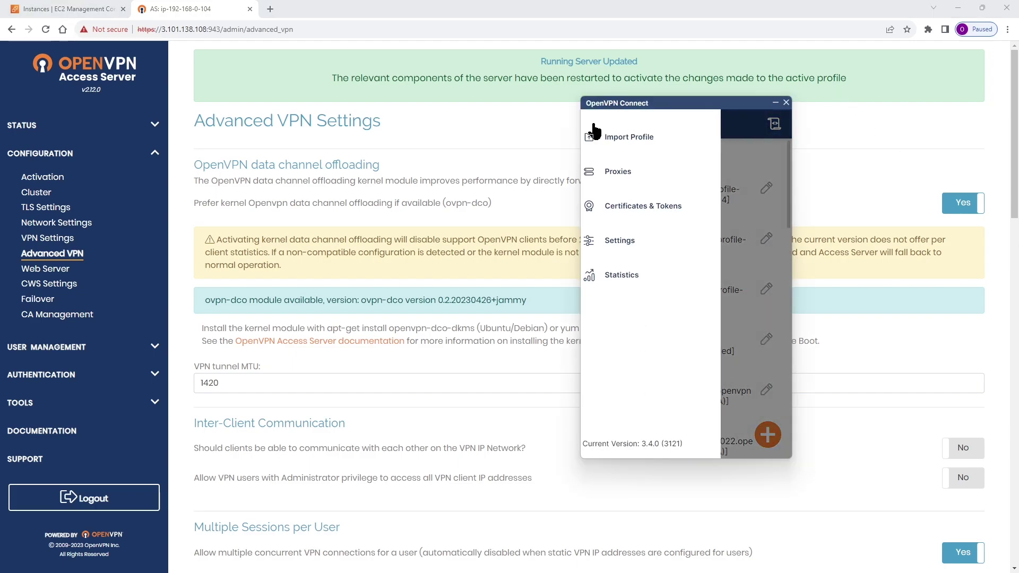
left_click(626, 249)
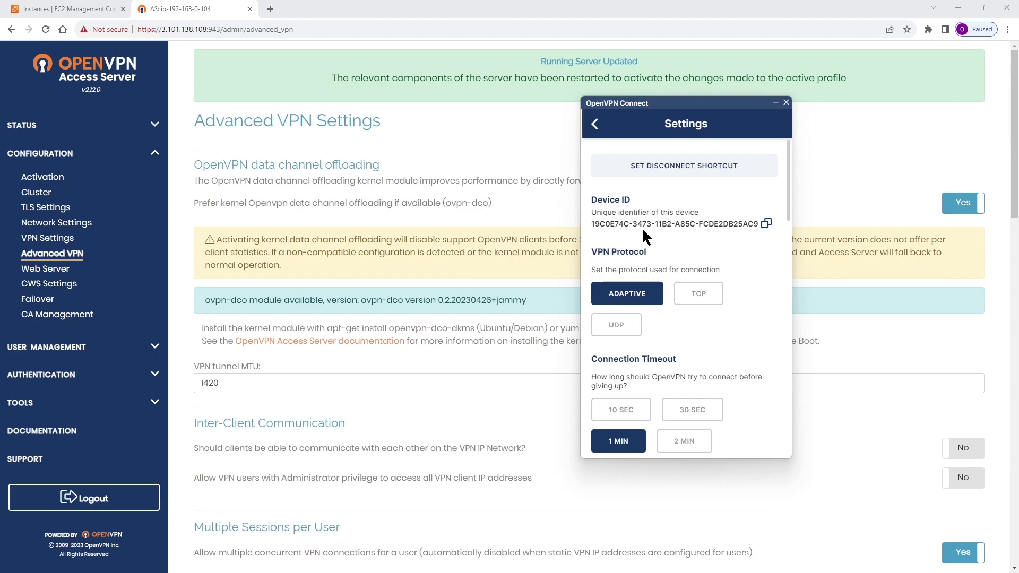
scroll(657, 244, "down", 10)
scroll(695, 318, "down", 5)
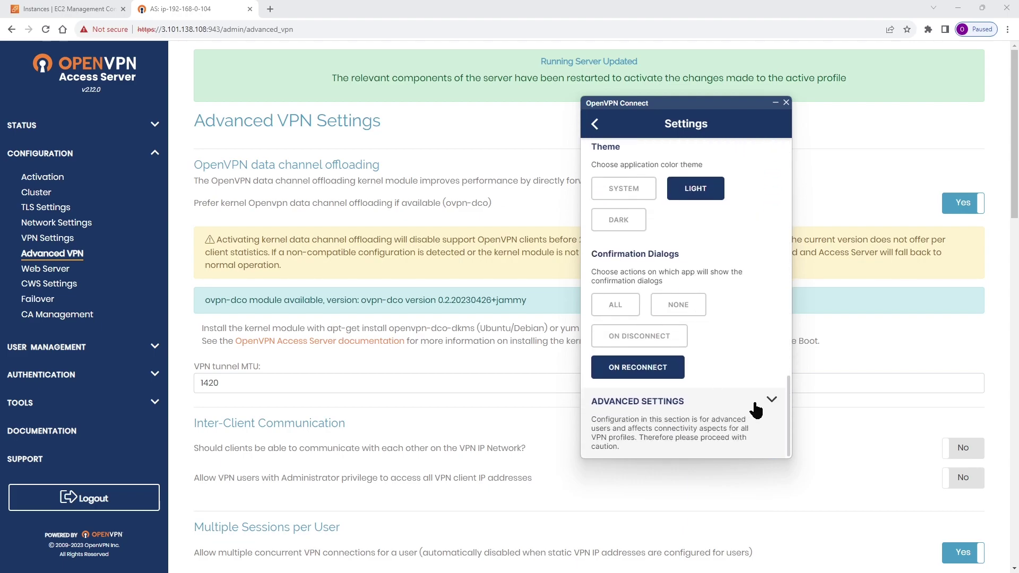
left_click(708, 340)
scroll(738, 370, "down", 2)
scroll(737, 370, "down", 5)
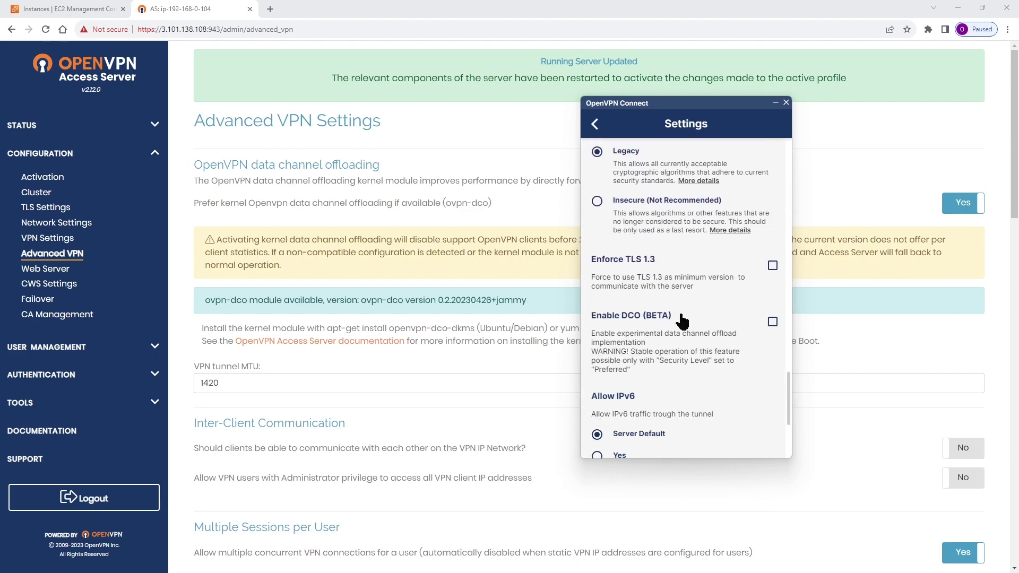
left_click(597, 323)
Set the security level to Preferred (Recommended) and return to the Profiles list.
scroll(760, 335, "up", 2)
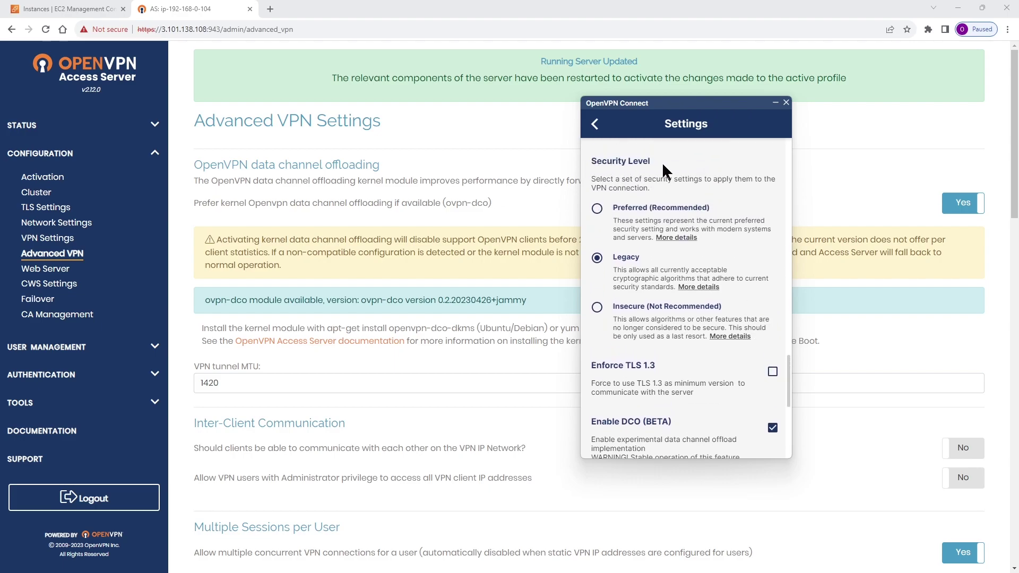
left_click(597, 209)
scroll(594, 160, "up", 1)
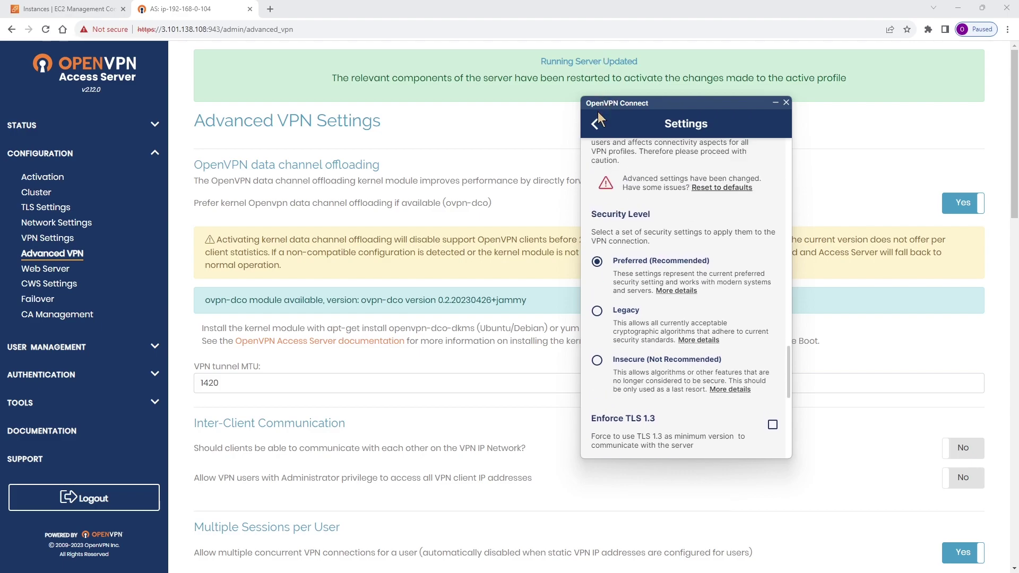
left_click(595, 125)
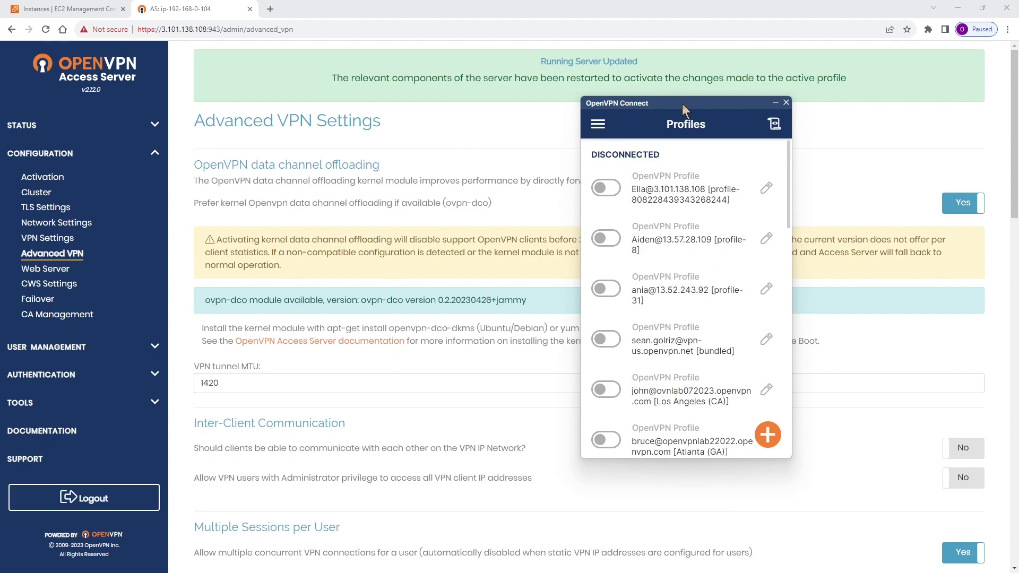
Reconnect the 3.101.138.108 profile with its password and bring the File Explorer windows forward.
left_click_drag(682, 104, 502, 106)
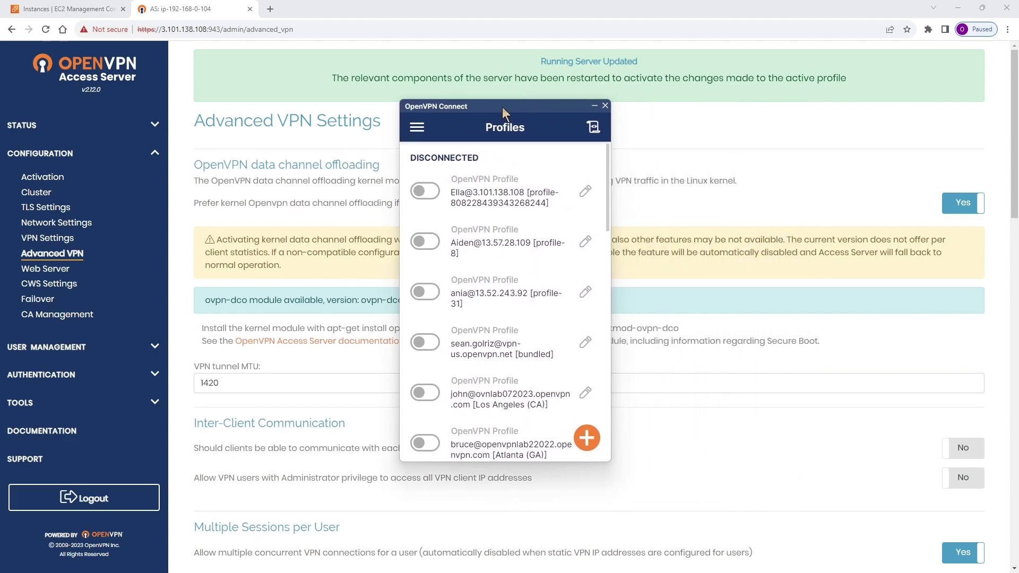
left_click(433, 191)
type("****")
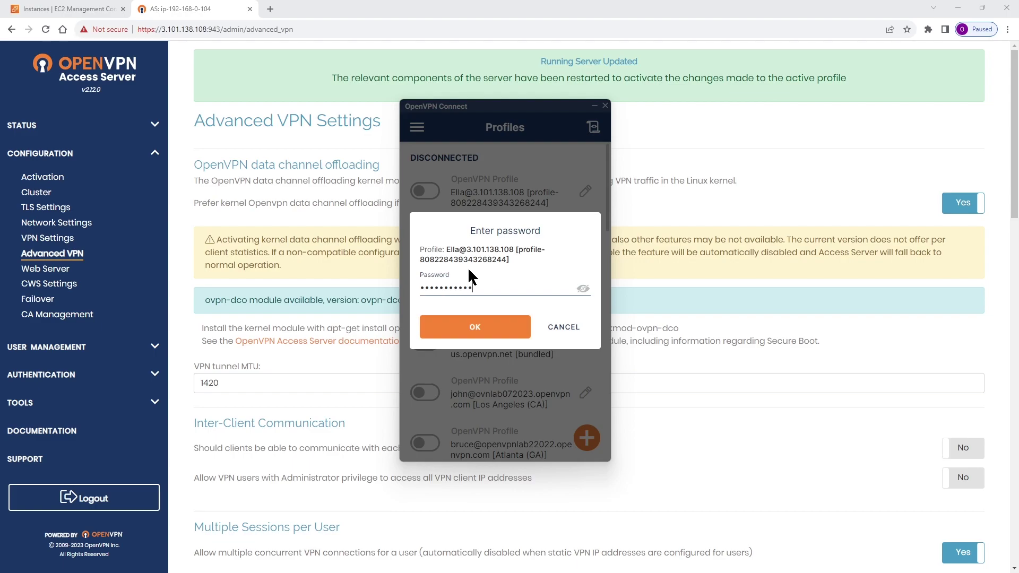
left_click(460, 331)
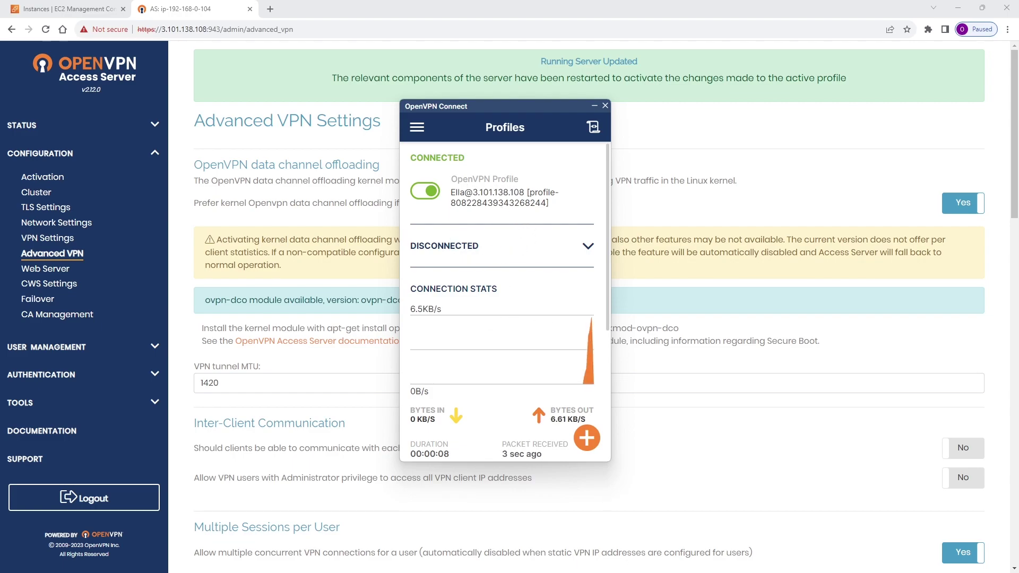
key("alt+Tab")
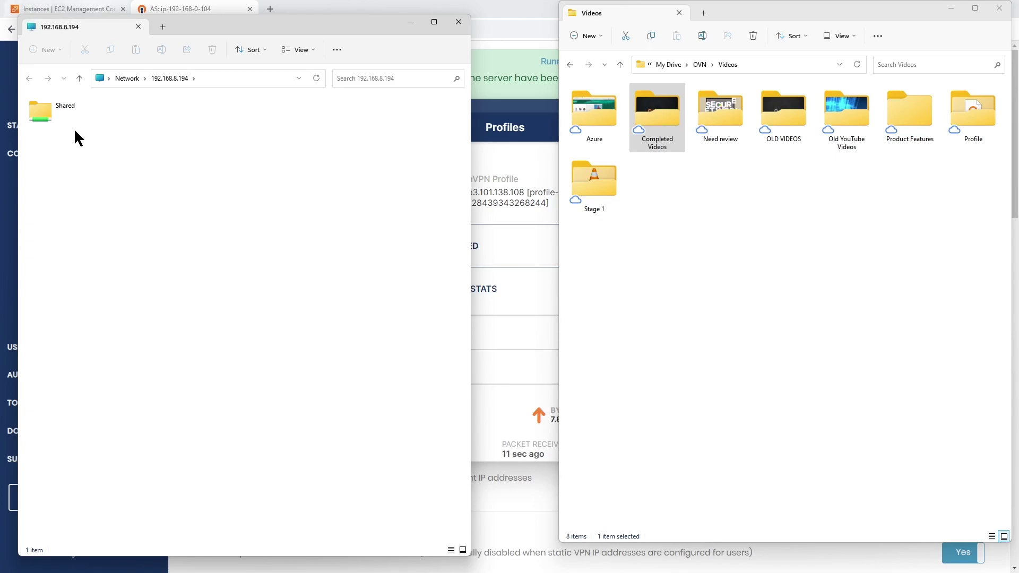
Delete the old Completed Videos folder from the network host's Shared folder.
double_click(42, 110)
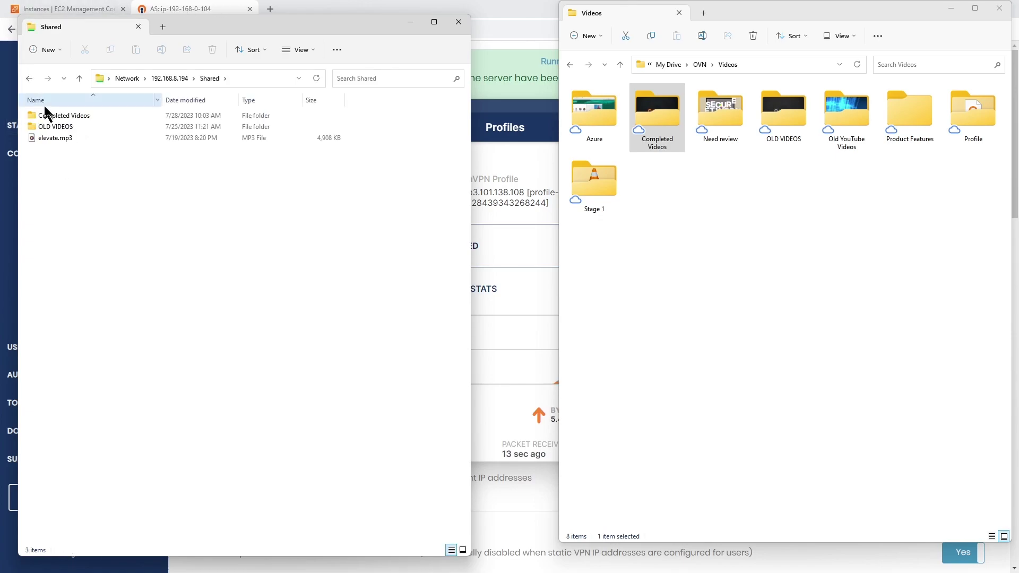
left_click(59, 116)
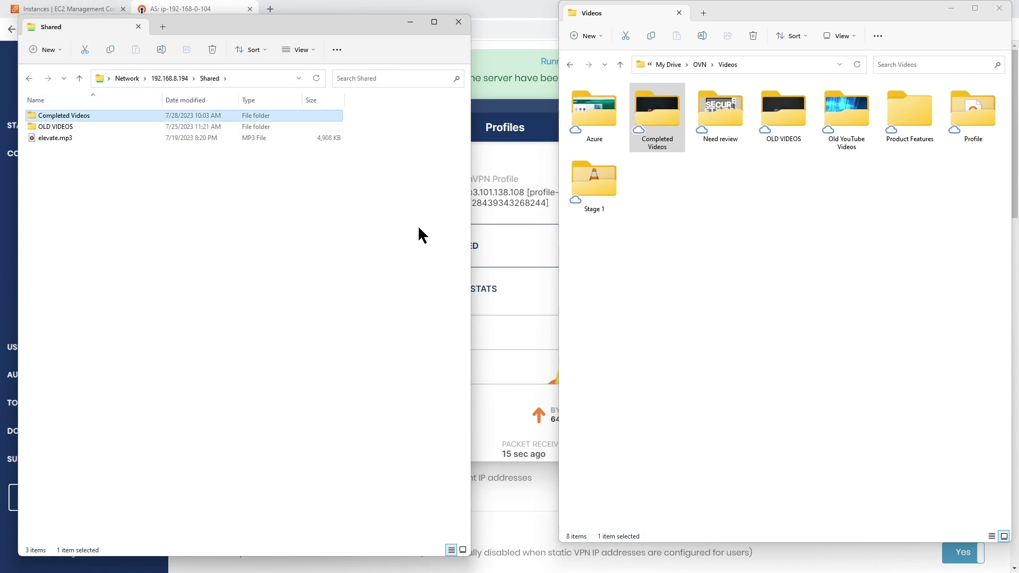
key("Delete")
key("Return")
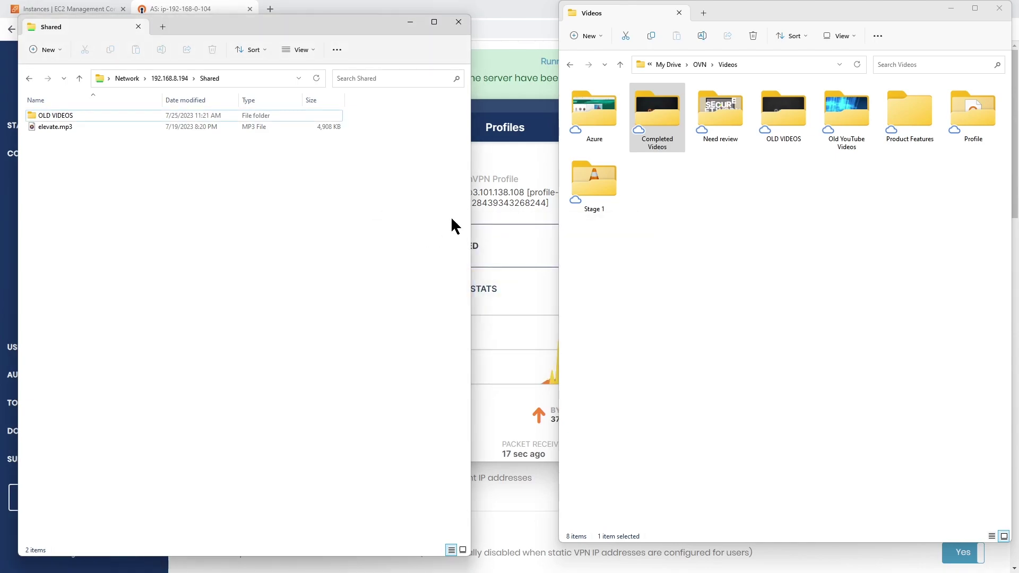
Confirm the local Completed Videos folder is 7.74 GB and copy it into Shared.
left_click_drag(361, 18, 383, 14)
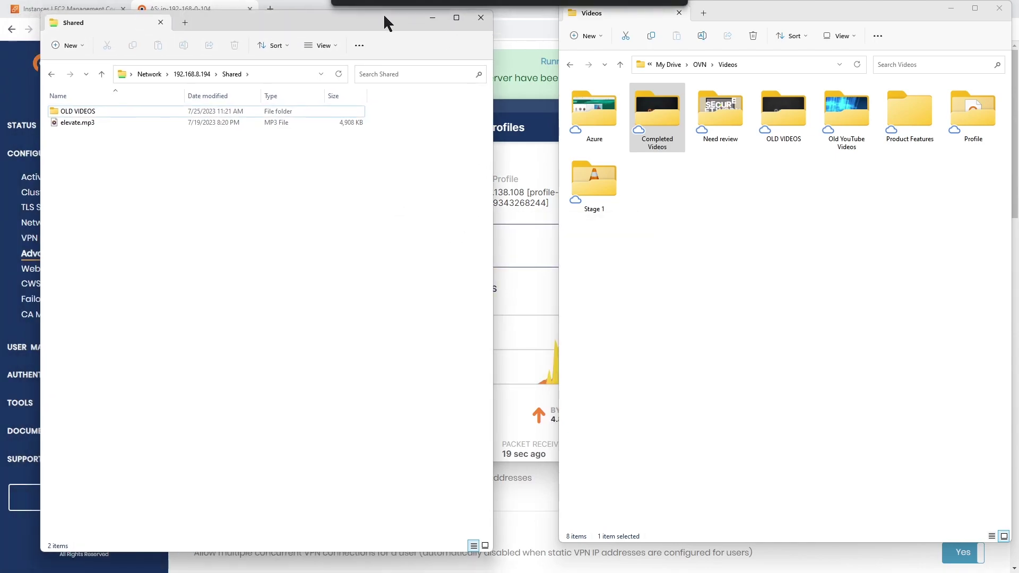
left_click(525, 110)
left_click_drag(525, 110, 584, 237)
right_click(648, 110)
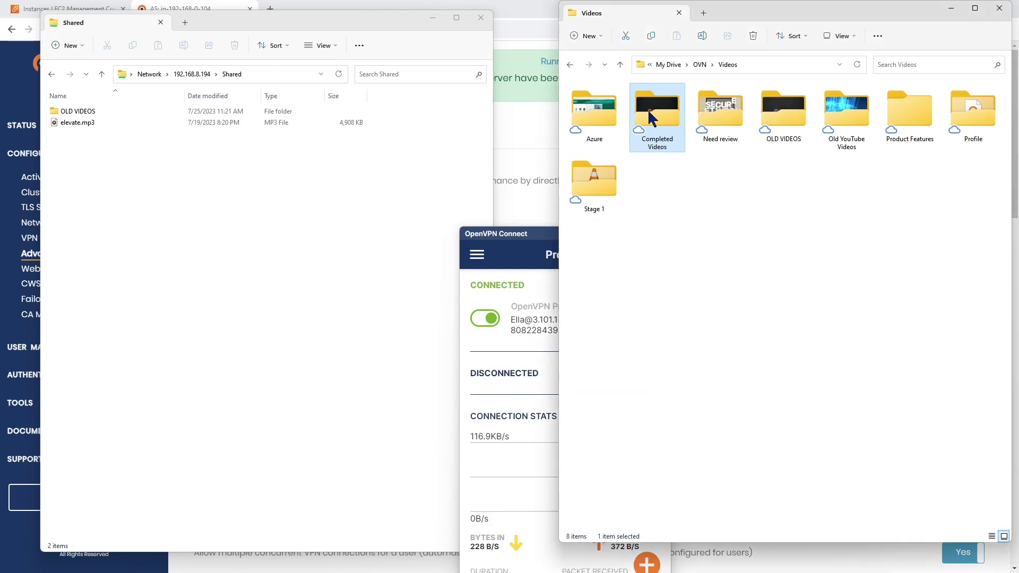
left_click(696, 266)
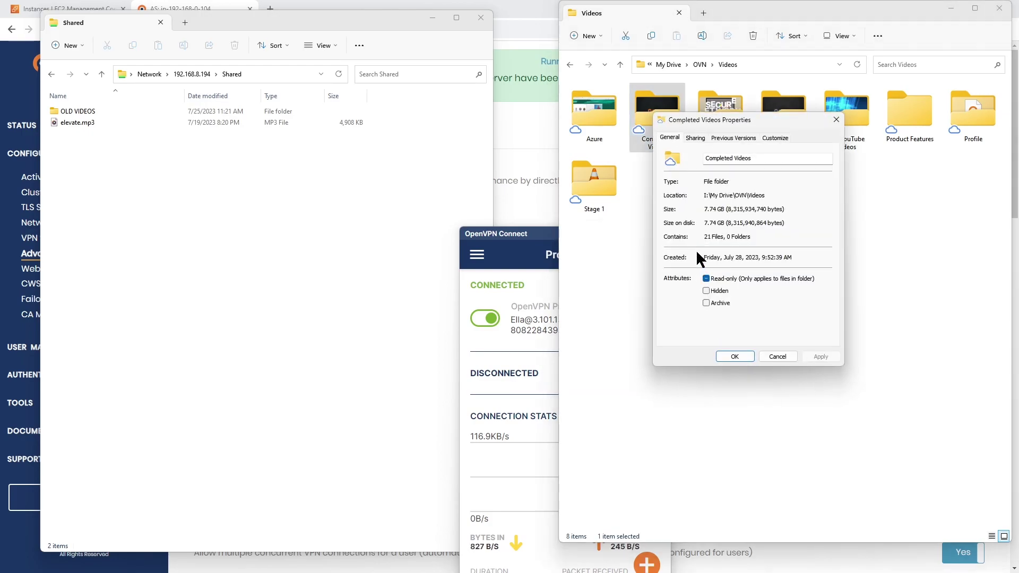
left_click_drag(705, 209, 716, 207)
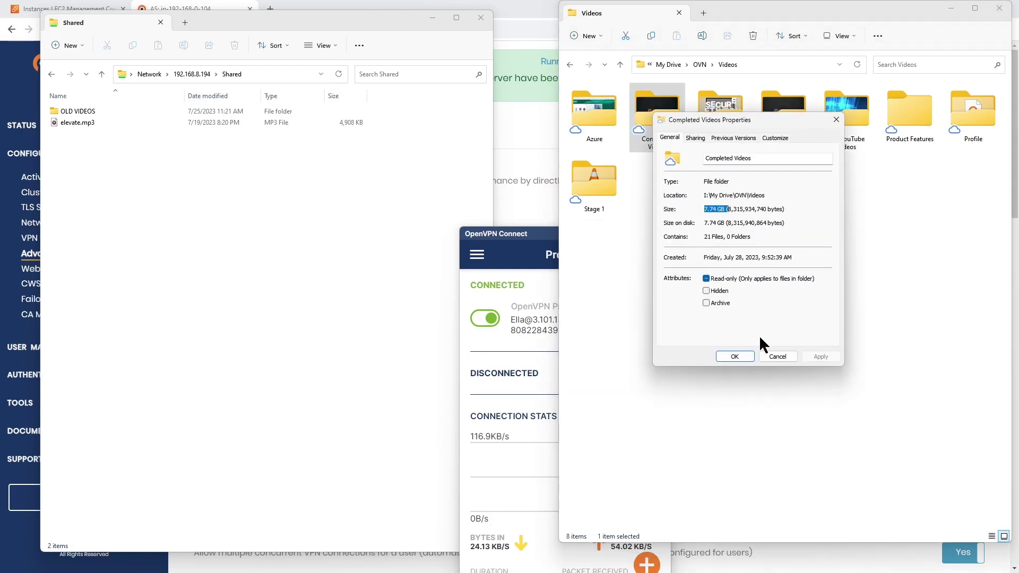
left_click(778, 356)
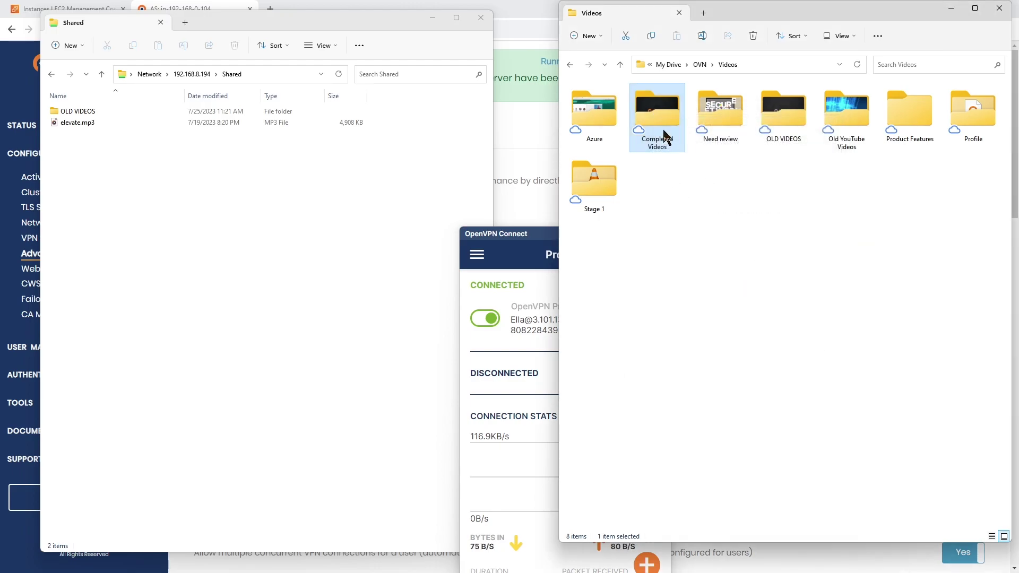
left_click_drag(666, 135, 275, 182)
left_click(311, 190)
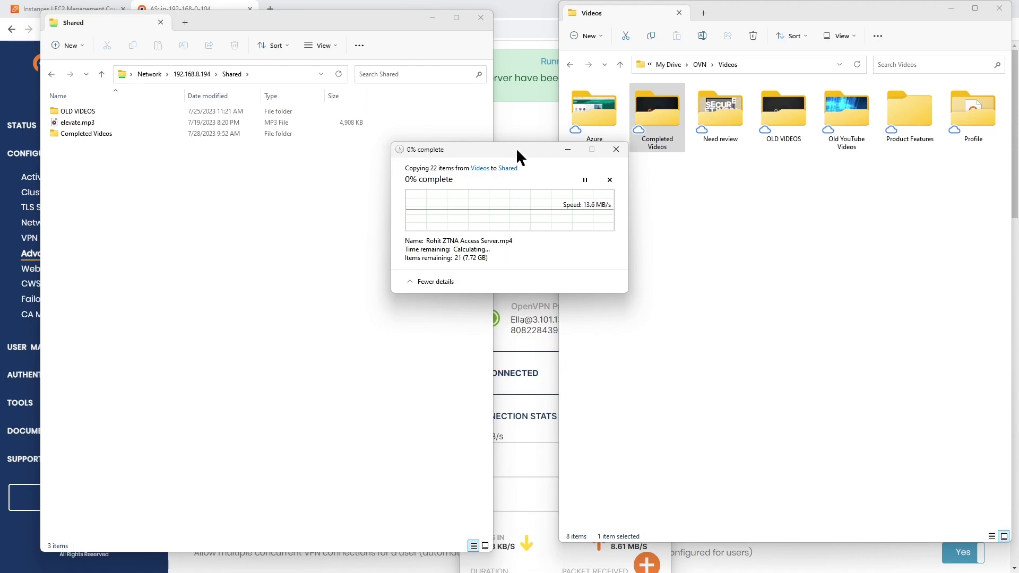
Watch OpenVPN Connect's stats show the copy pushing about 14.59 MB/s outbound through the tunnel.
left_click_drag(516, 147, 426, 16)
left_click_drag(525, 233, 611, 120)
scroll(629, 311, "down", 5)
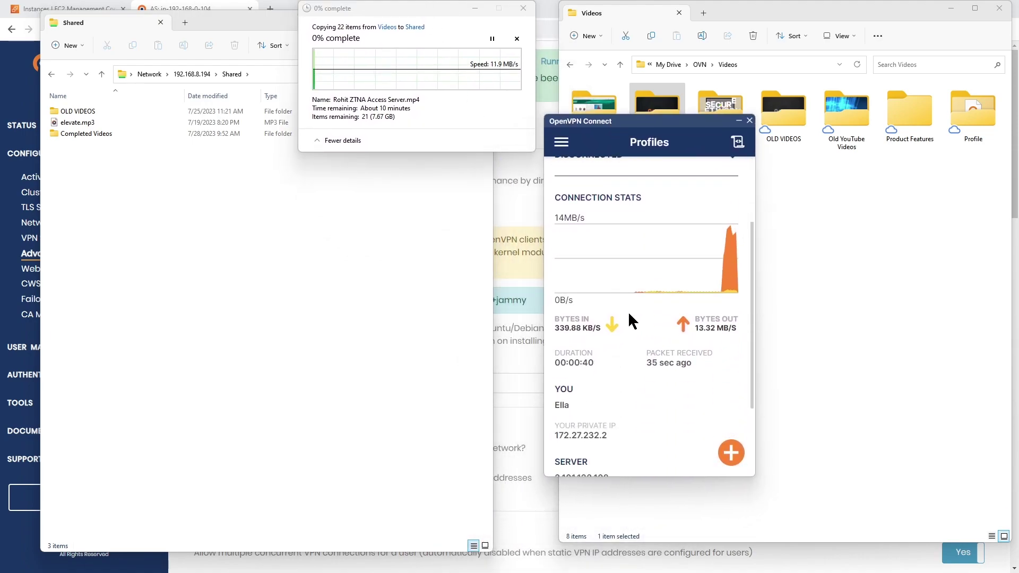
scroll(628, 310, "up", 1)
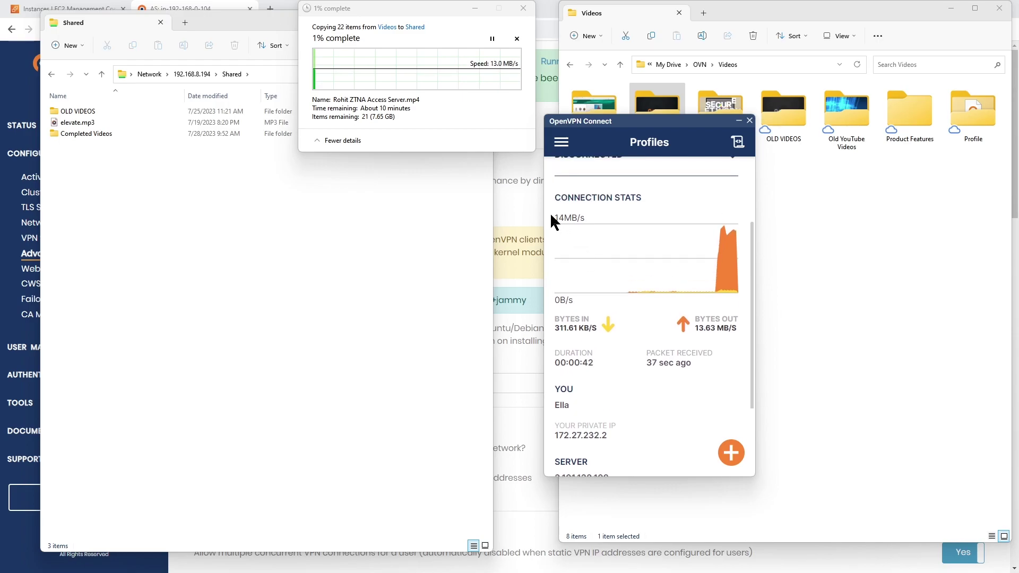
left_click(597, 255)
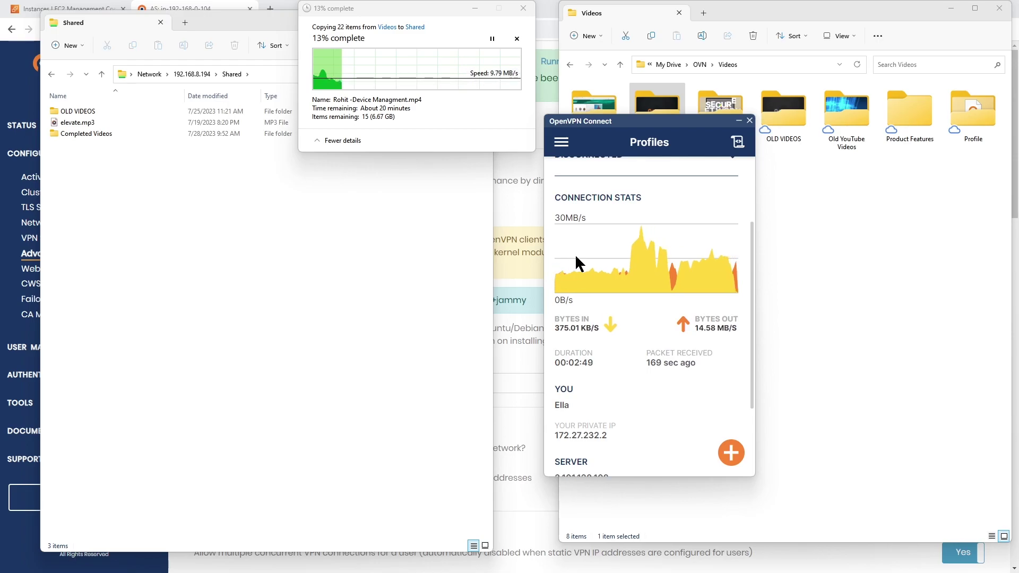
scroll(600, 227, "up", 3)
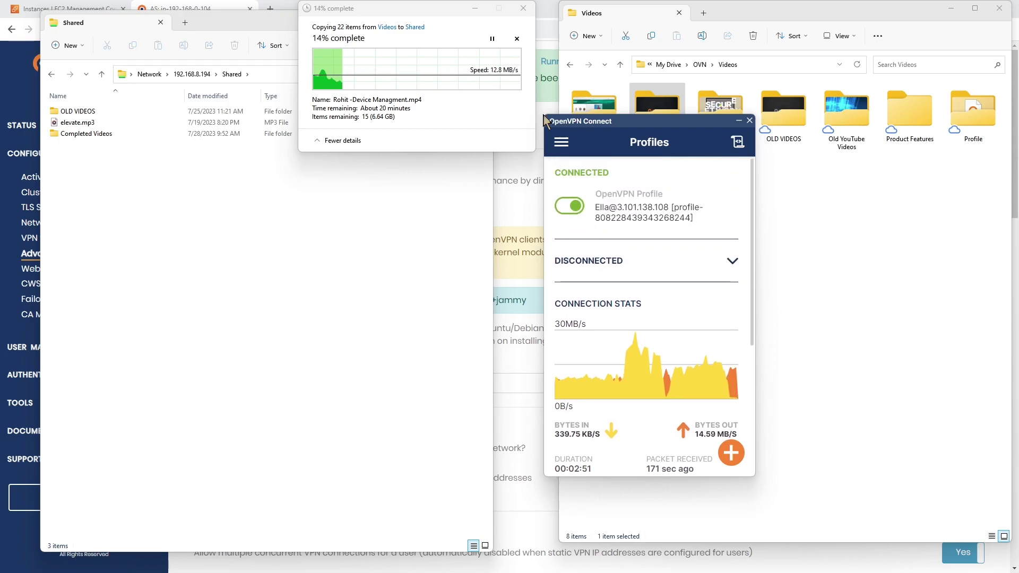
Cancel the copy, disconnect the 3.101.138.108 profile, and close the Shared and Videos windows.
left_click(517, 37)
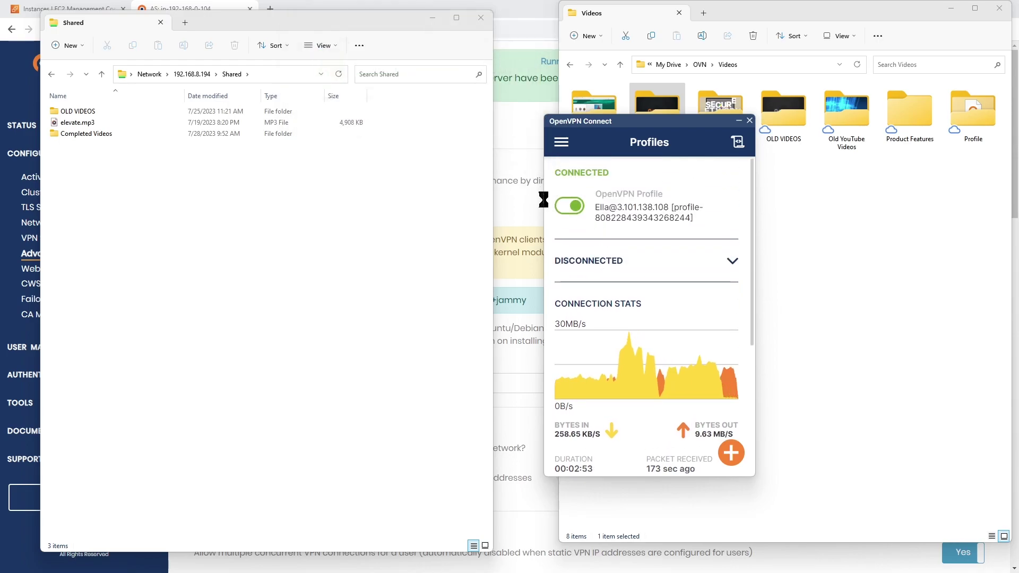
left_click(568, 210)
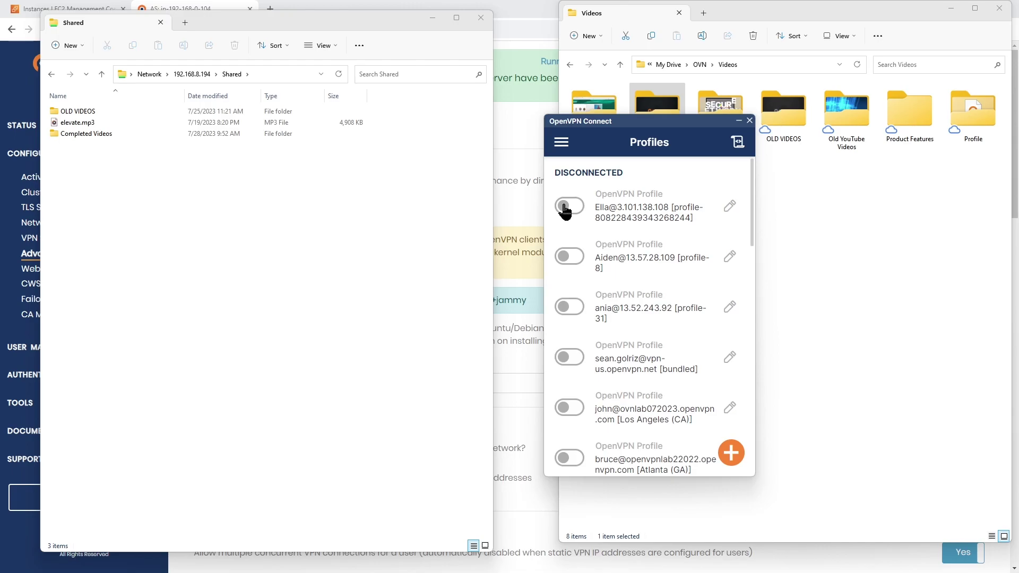
left_click(480, 18)
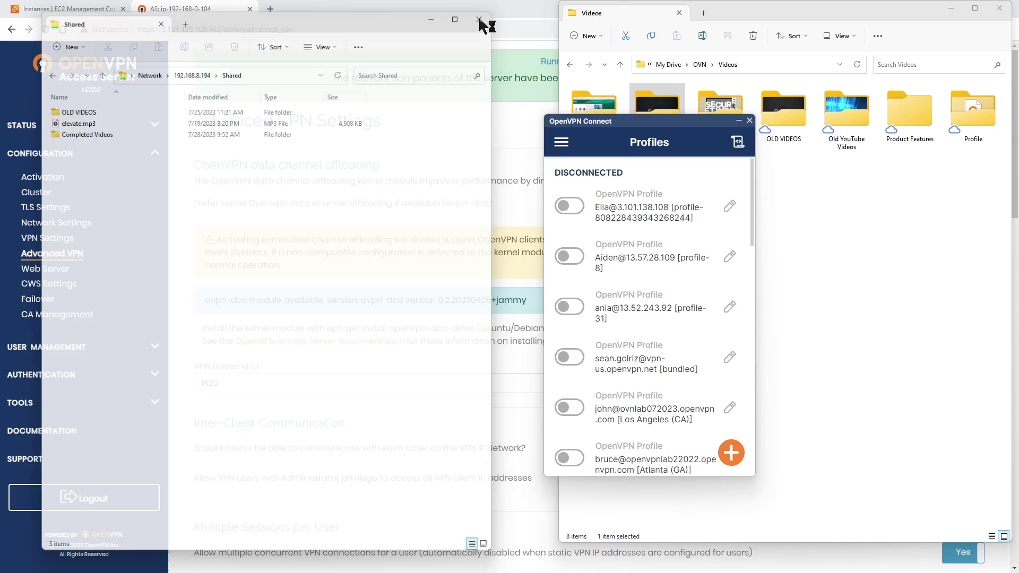
left_click(952, 9)
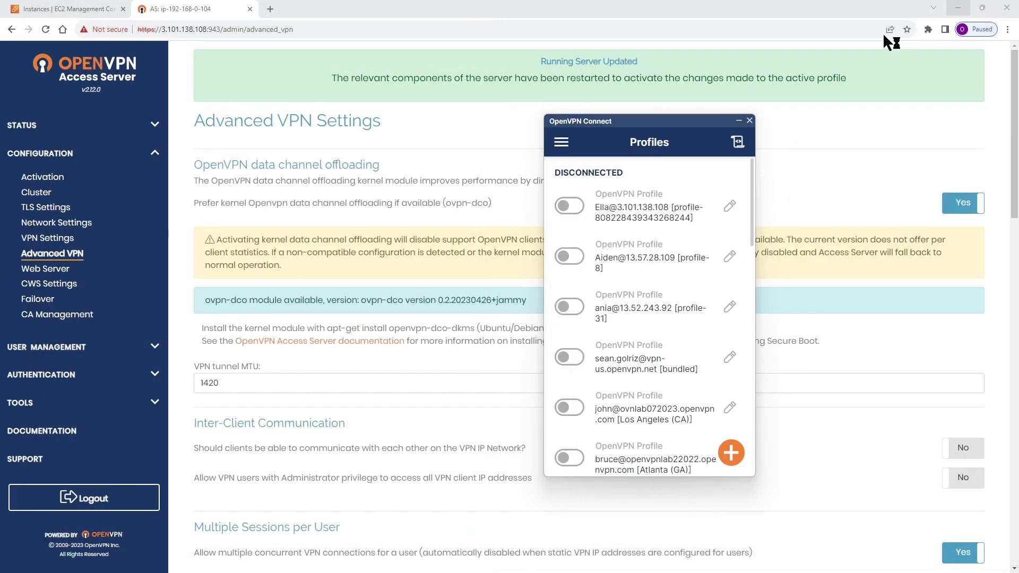